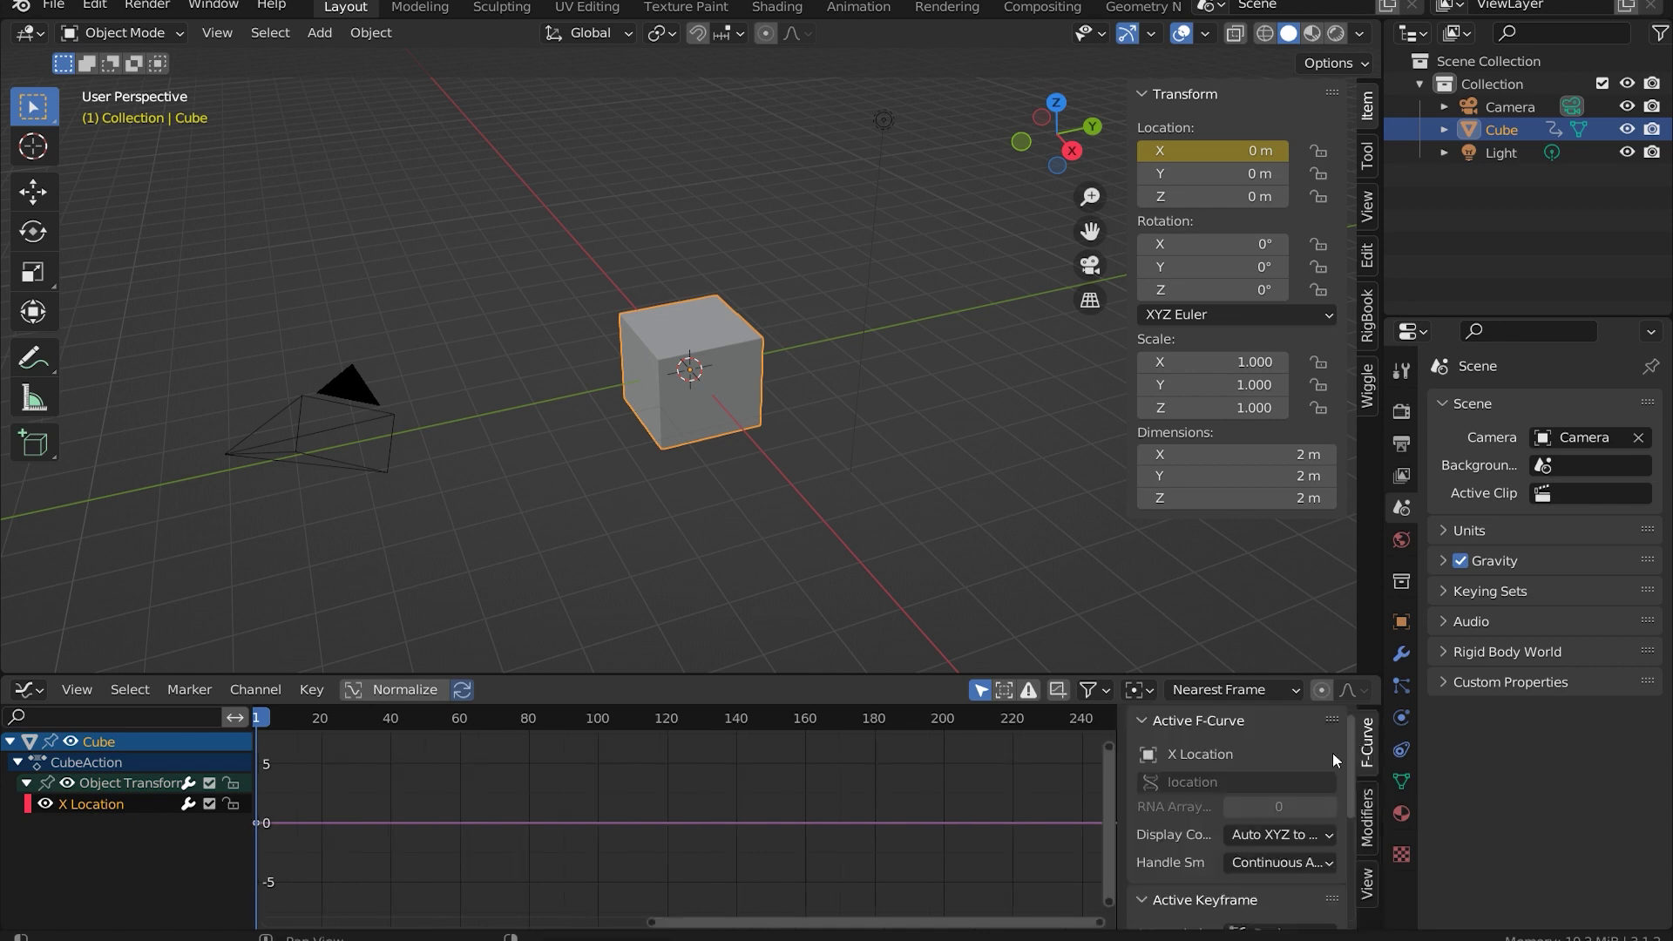
# Step: Add a Noise modifier to the cube's X Location F-curve with scale 8.7 and strength 3.9, and play the animation
pyautogui.click(1369, 823)
pyautogui.click(1249, 725)
pyautogui.click(1241, 848)
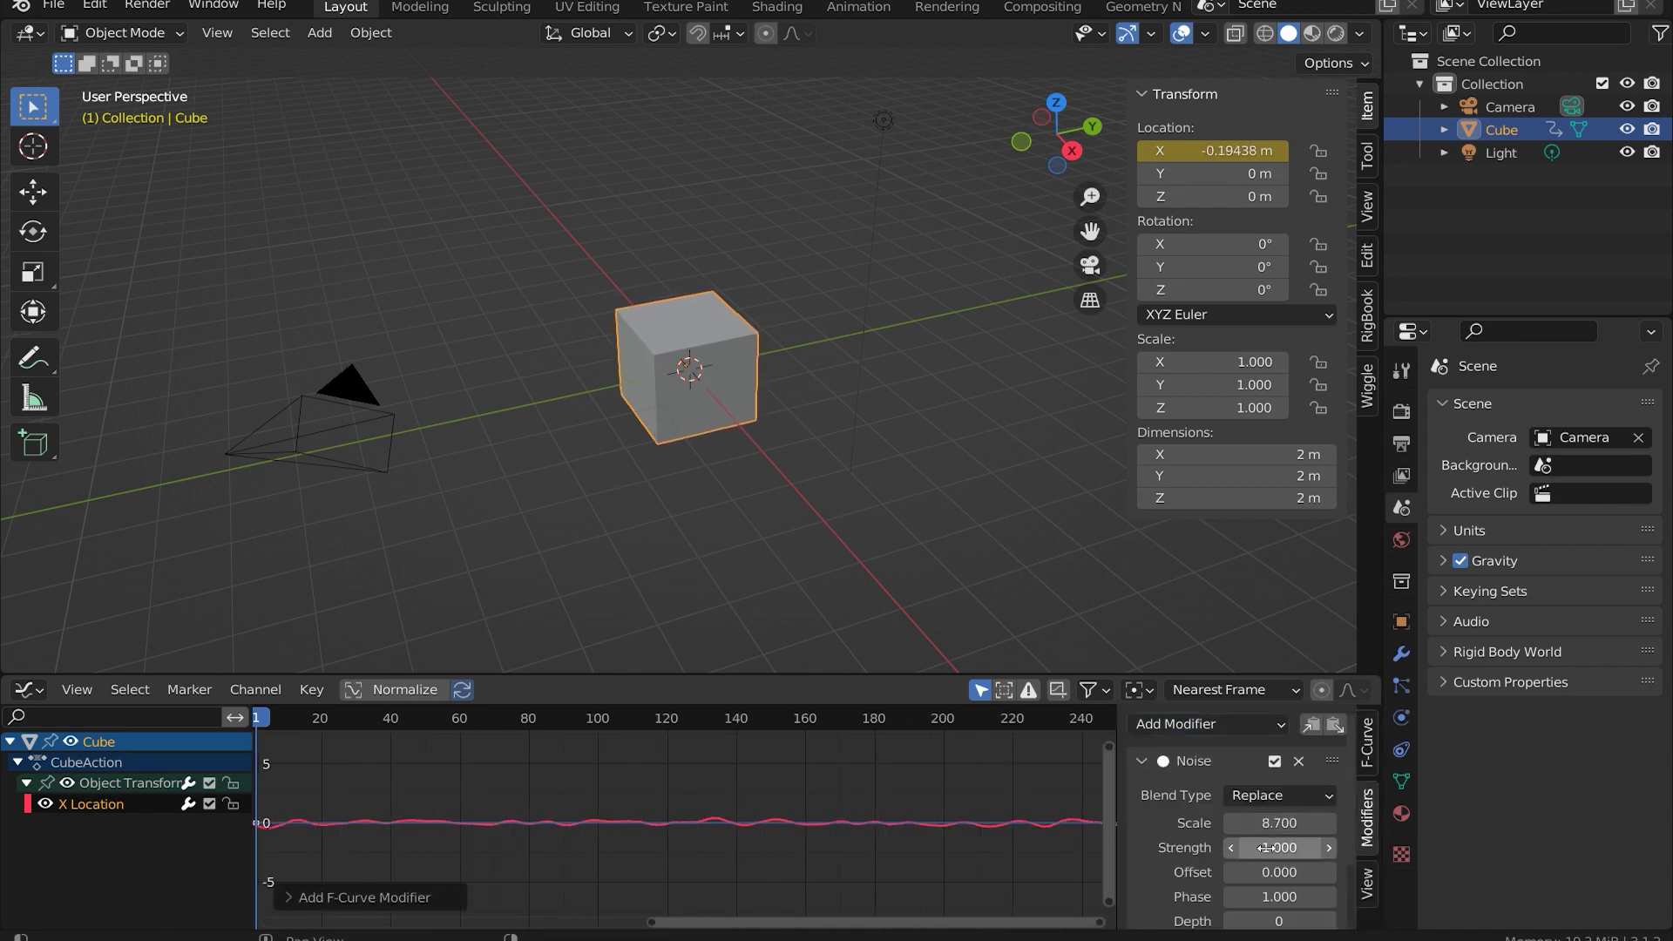
pyautogui.moveTo(664, 462); pyautogui.dragTo(677, 427, button='middle')
pyautogui.scroll(1, 677, 427)
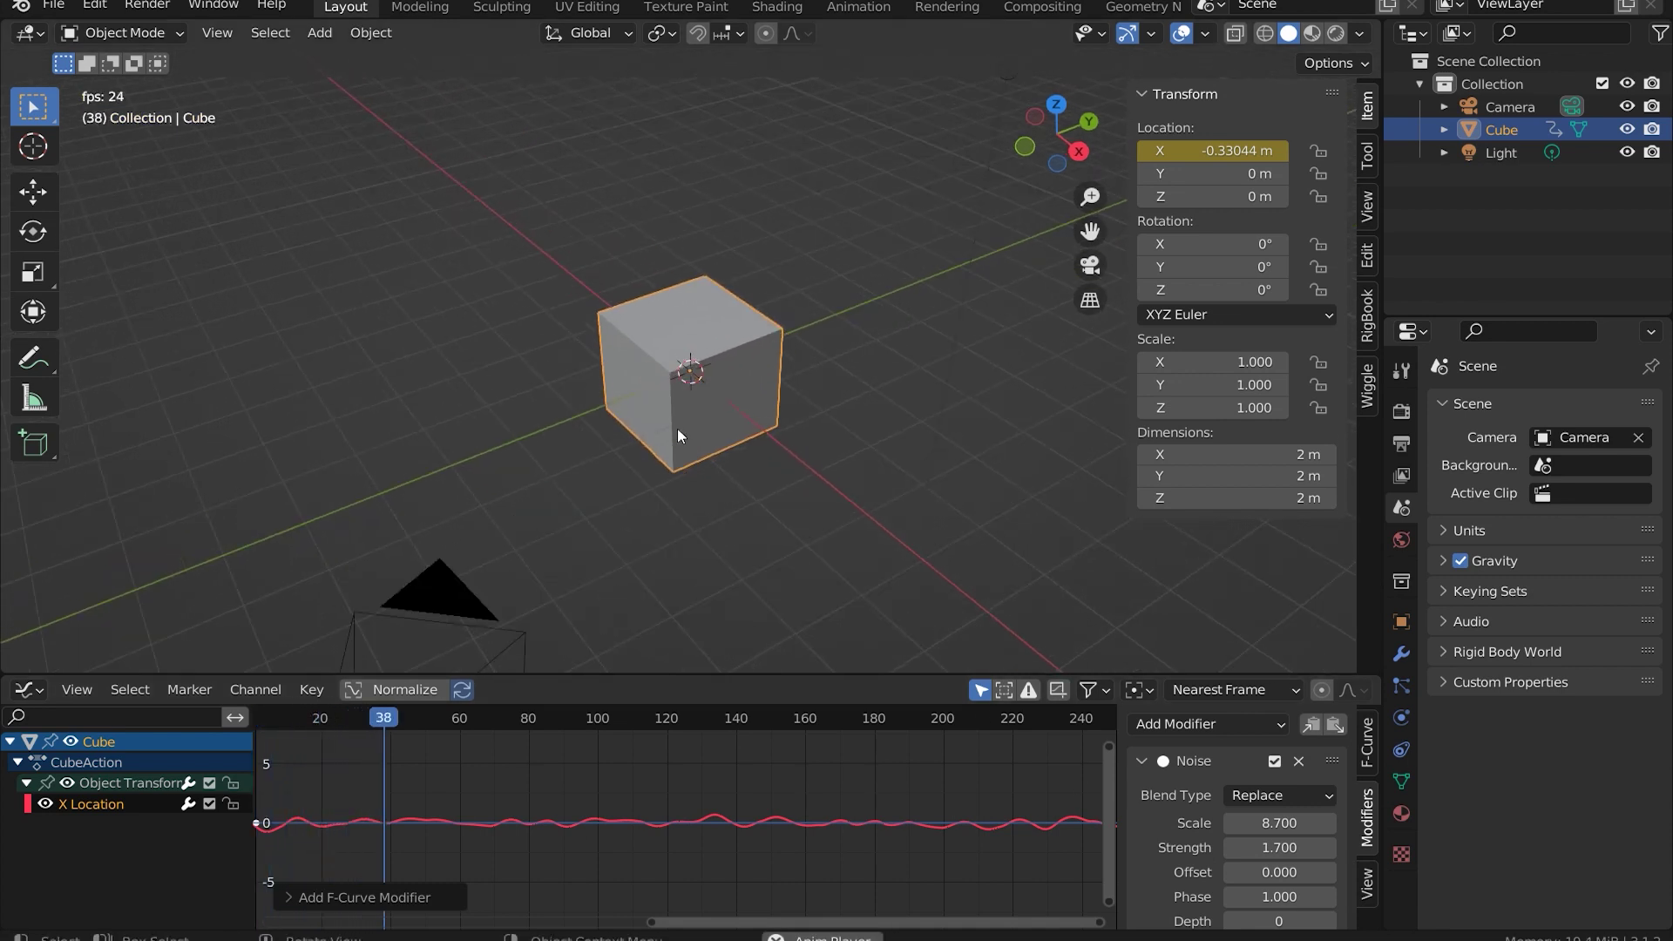
pyautogui.moveTo(1269, 848); pyautogui.dragTo(1316, 848)
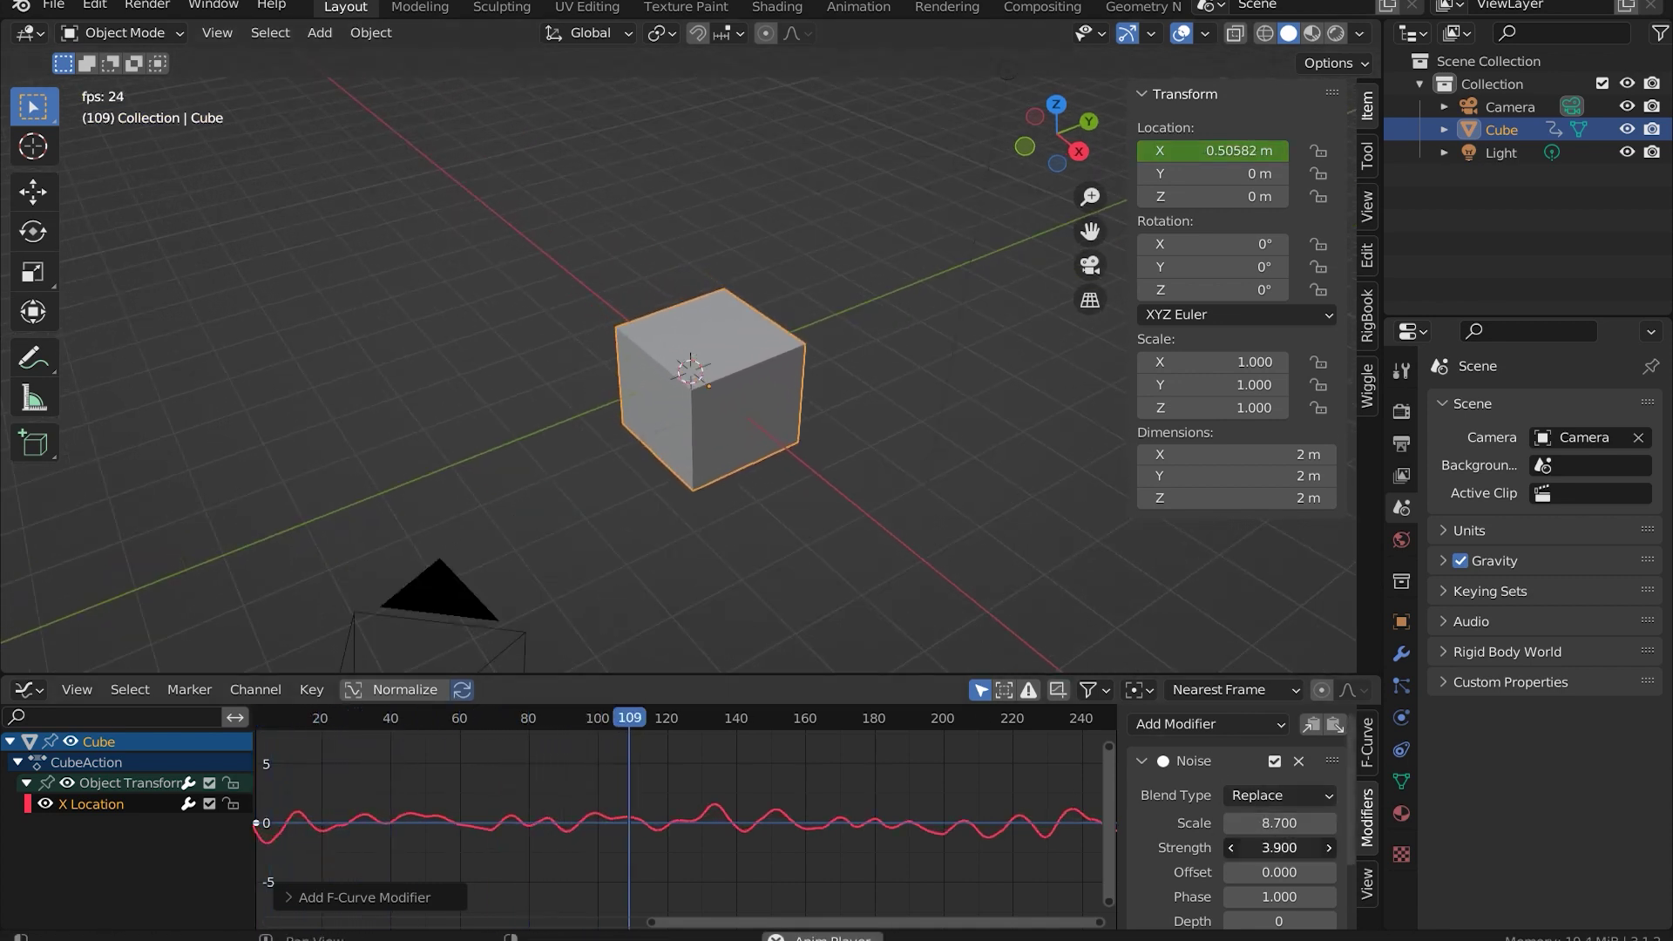
pyautogui.scroll(-1, 783, 541)
pyautogui.press('space')
pyautogui.scroll(-2, 699, 530)
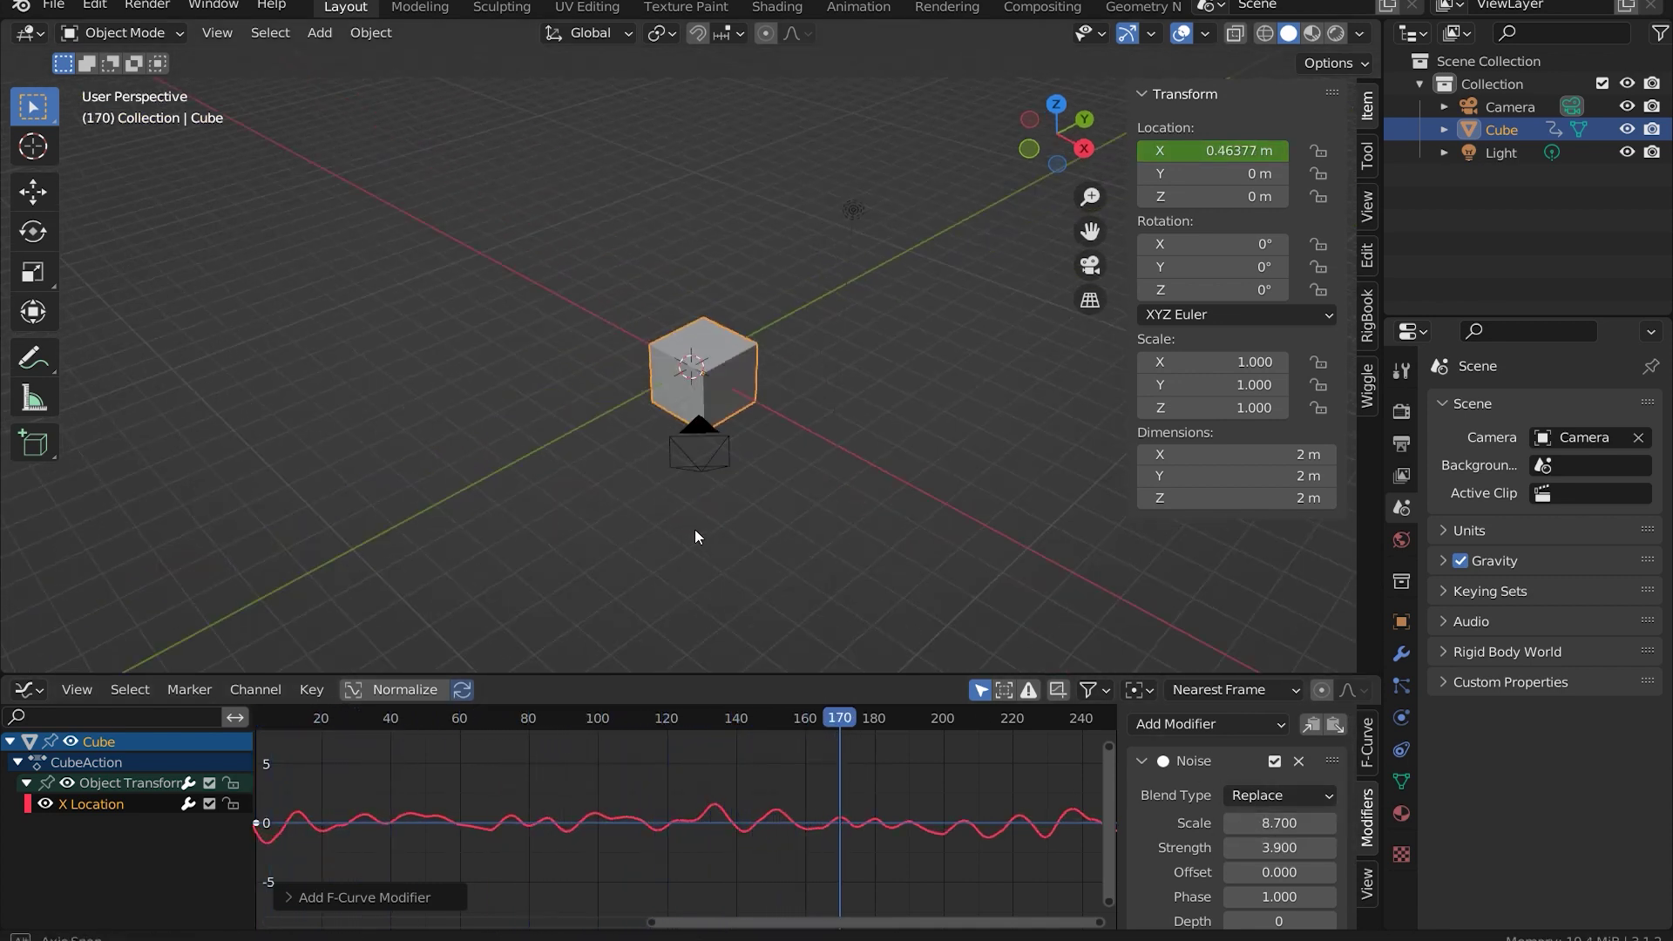
# Step: Try moving the cube to about X 10.1 m, Y 1.41 m, Z 1.85 m at frame 170 and play the animation
pyautogui.moveTo(694, 530); pyautogui.dragTo(774, 478, button='middle')
pyautogui.keyDown('shift'); pyautogui.moveTo(774, 477); pyautogui.dragTo(619, 513, button='middle'); pyautogui.keyUp('shift')
pyautogui.press('g')
pyautogui.click(898, 425)
pyautogui.keyDown('shift'); pyautogui.moveTo(859, 420); pyautogui.dragTo(635, 446, button='middle'); pyautogui.keyUp('shift')
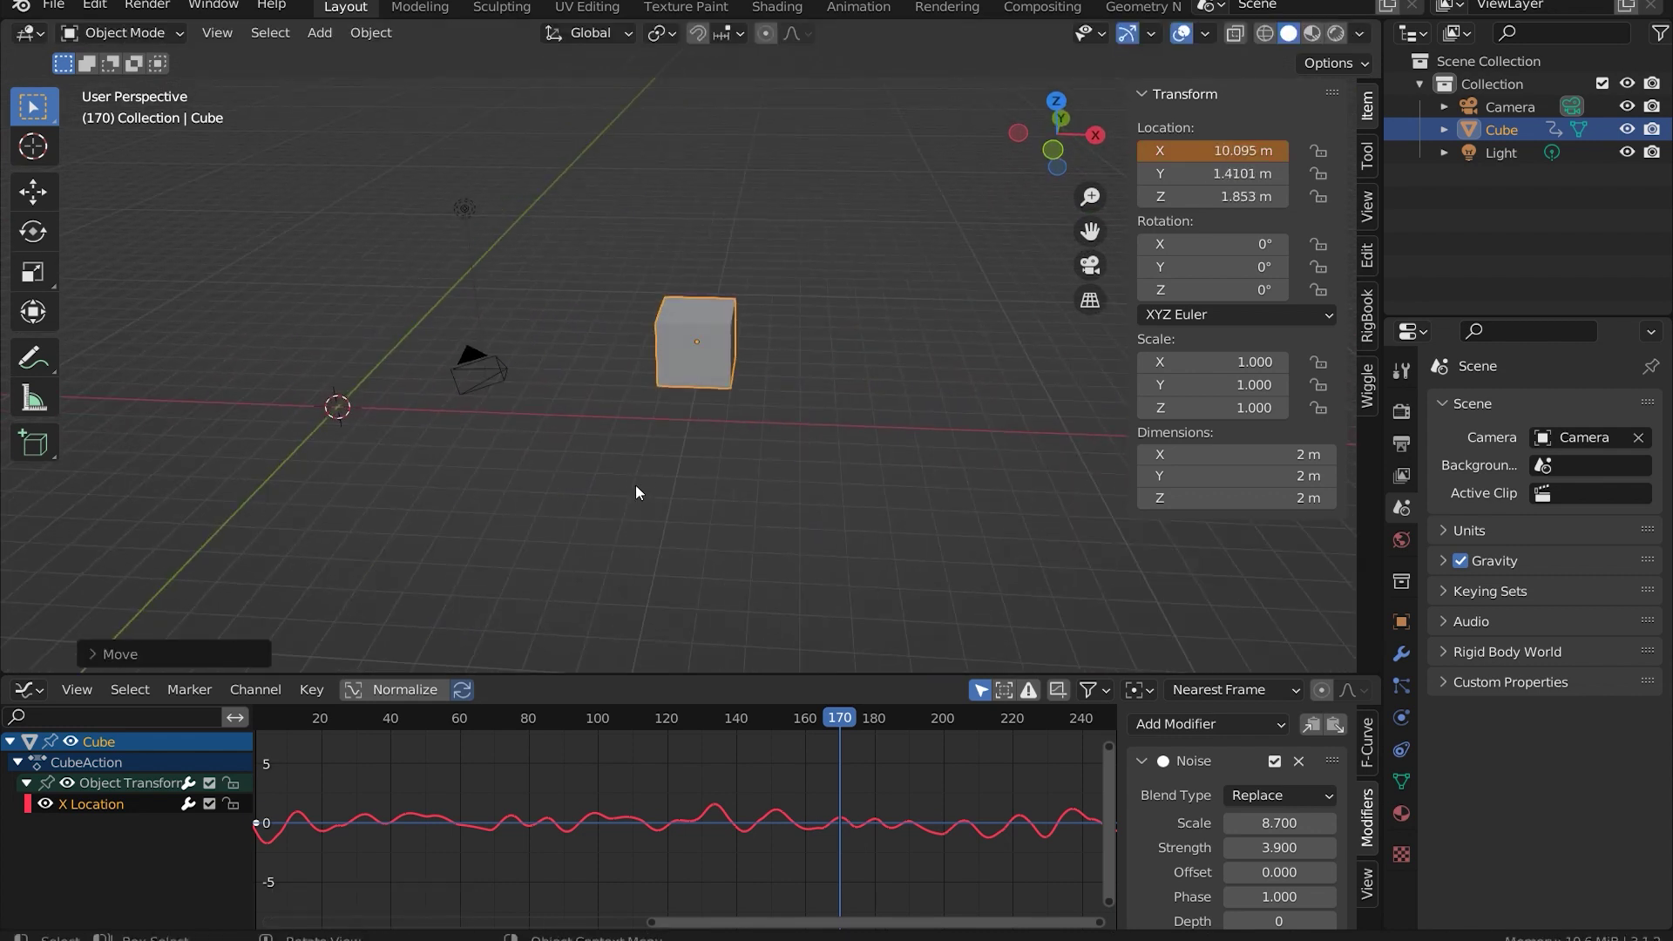
pyautogui.press('space')
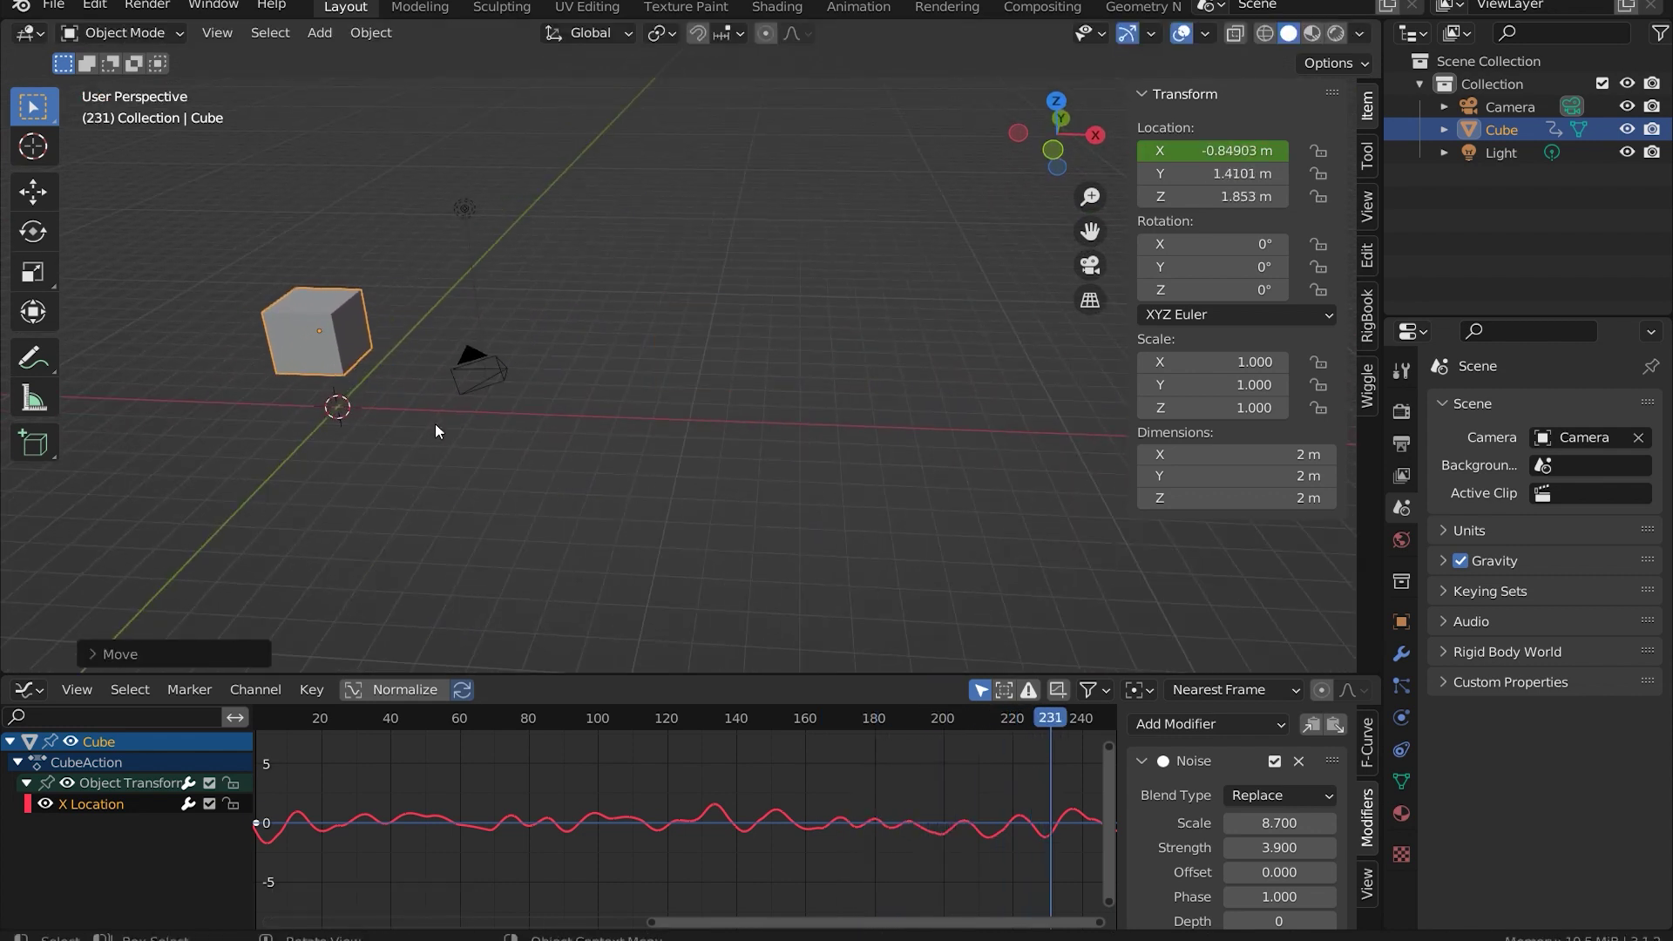
pyautogui.press('space')
pyautogui.keyDown('shift'); pyautogui.moveTo(549, 443); pyautogui.dragTo(781, 421, button='middle'); pyautogui.keyUp('shift')
pyautogui.moveTo(411, 752); pyautogui.dragTo(736, 754, button='middle')
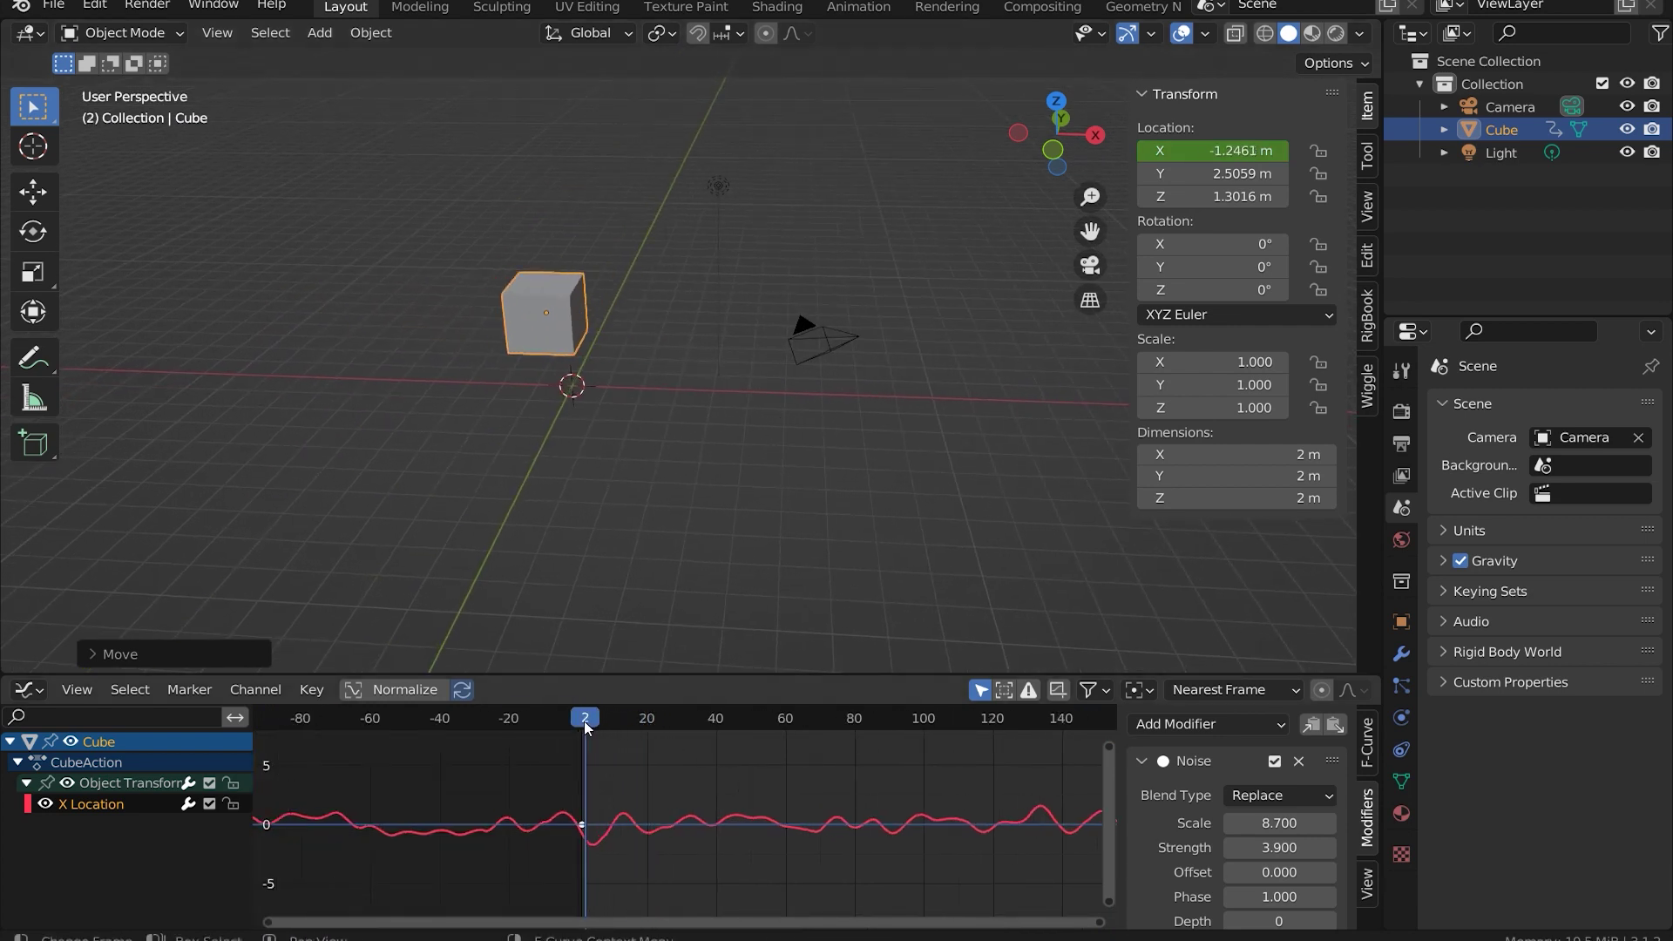
# Step: Move the cube to about X 9.67 m, Y 3.97 m, Z 1.97 m at frame 1 and update its X location keyframe
pyautogui.press('g')
pyautogui.click(924, 328)
pyautogui.keyDown('shift'); pyautogui.moveTo(872, 354); pyautogui.dragTo(708, 364, button='middle'); pyautogui.keyUp('shift')
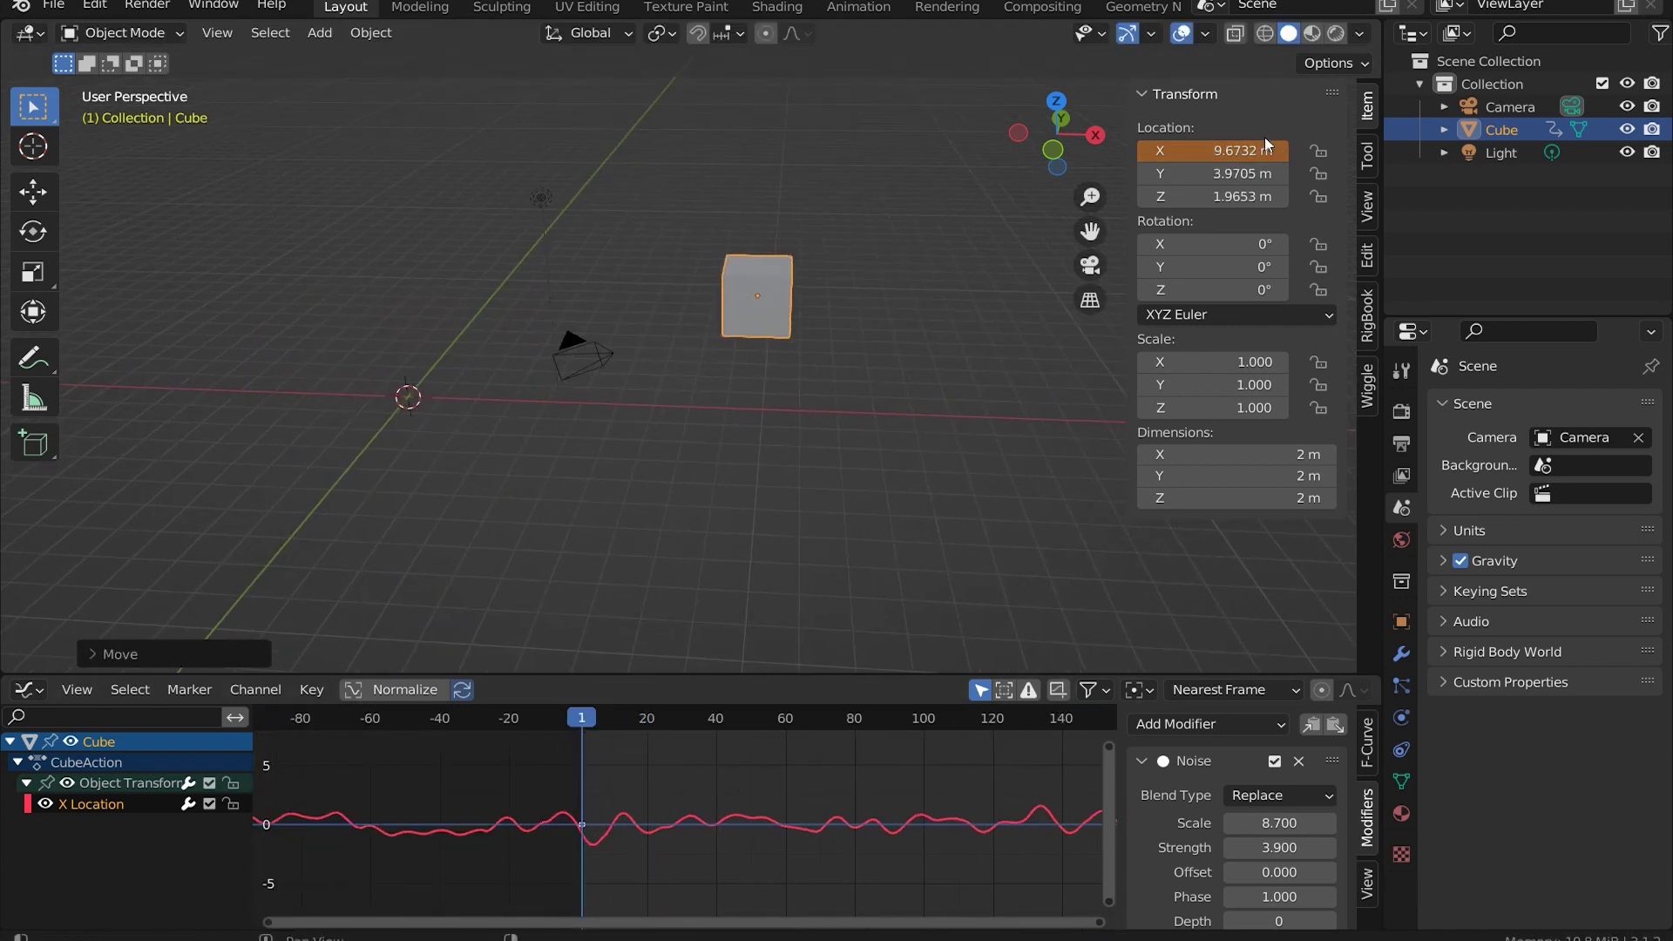
pyautogui.rightClick(1248, 151)
pyautogui.click(1220, 175)
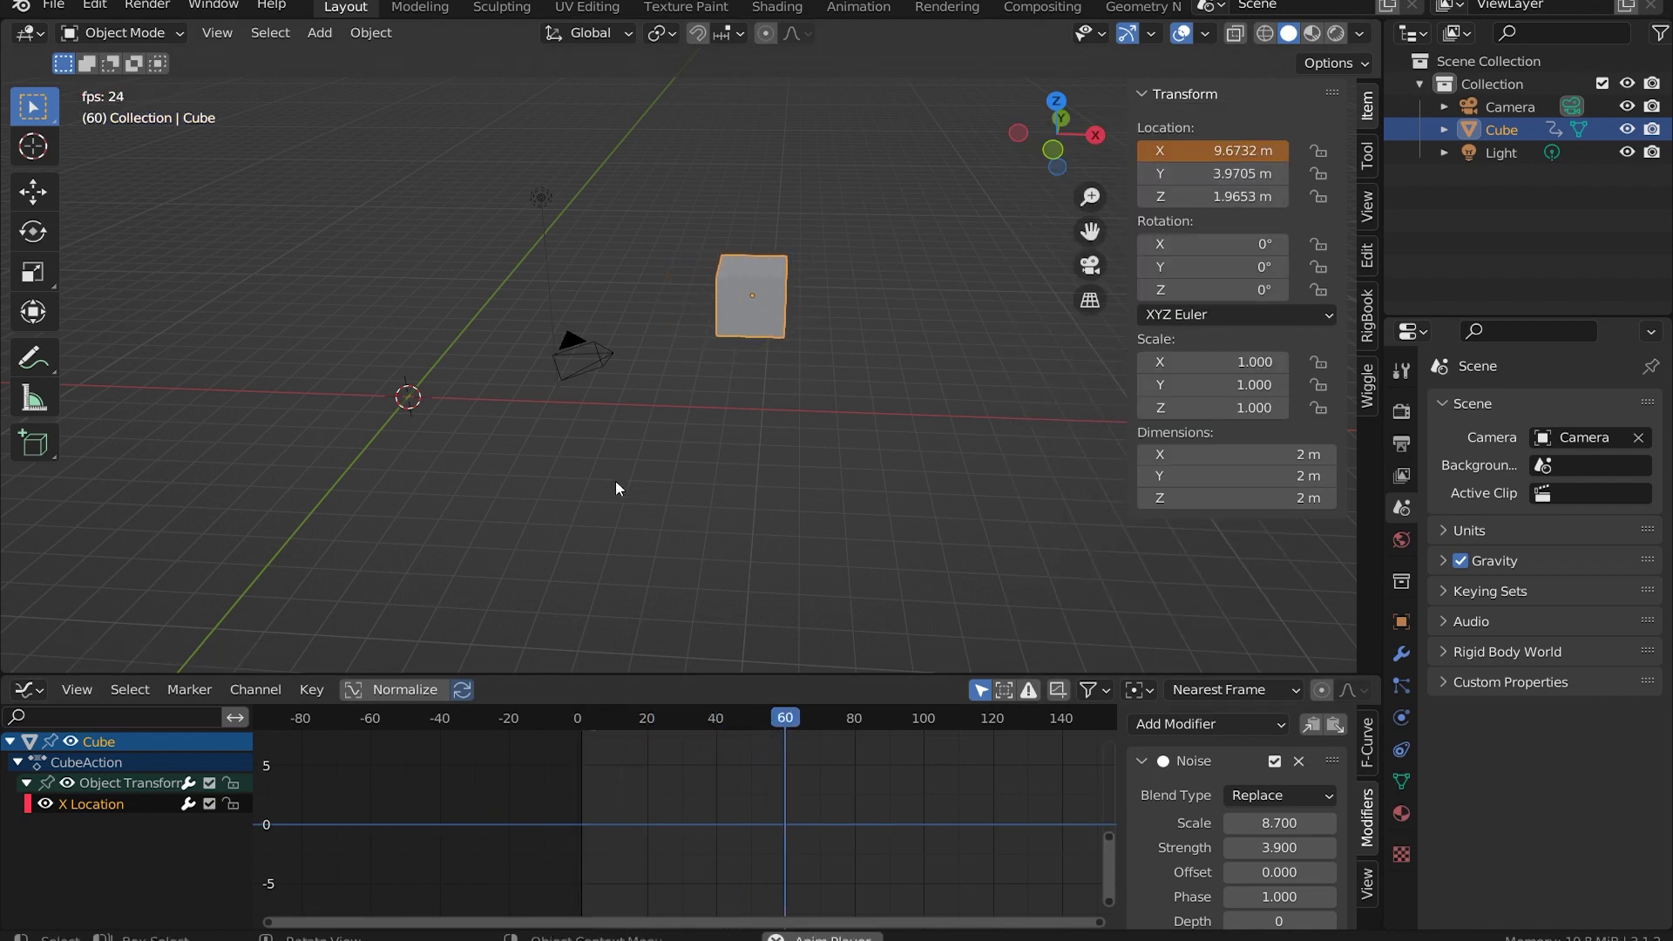
pyautogui.moveTo(805, 407); pyautogui.dragTo(777, 415, button='middle')
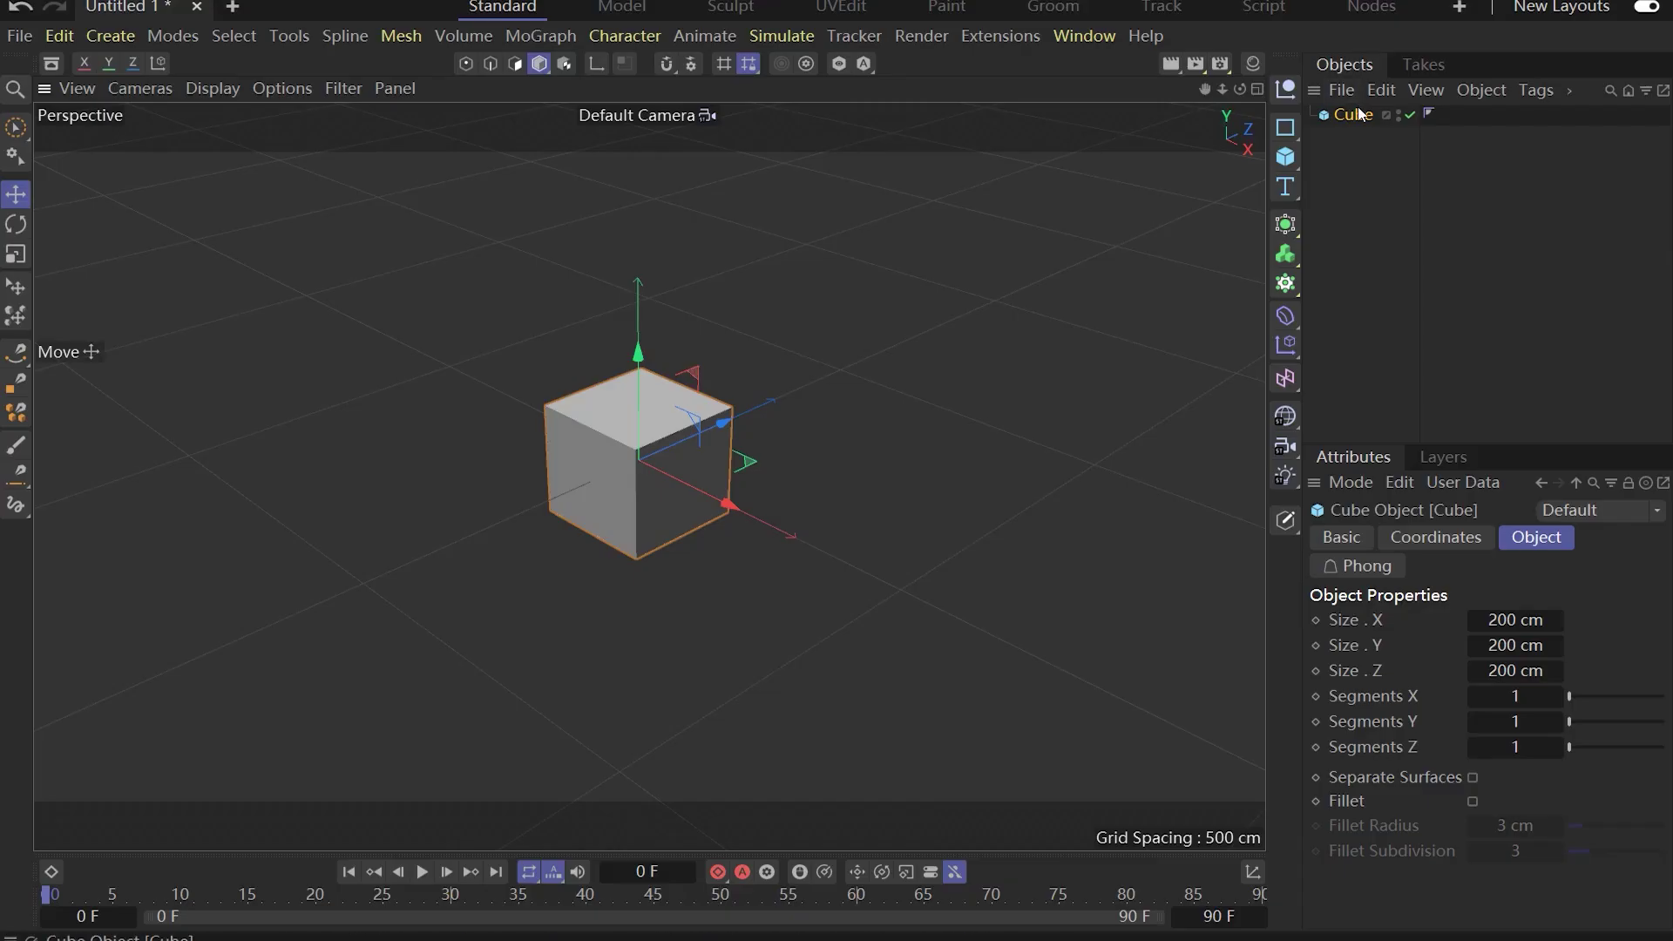
# Step: Switch to Cinema 4D and add a Vibrate animation tag to the cube
pyautogui.rightClick(1360, 114)
pyautogui.moveTo(1345, 35)
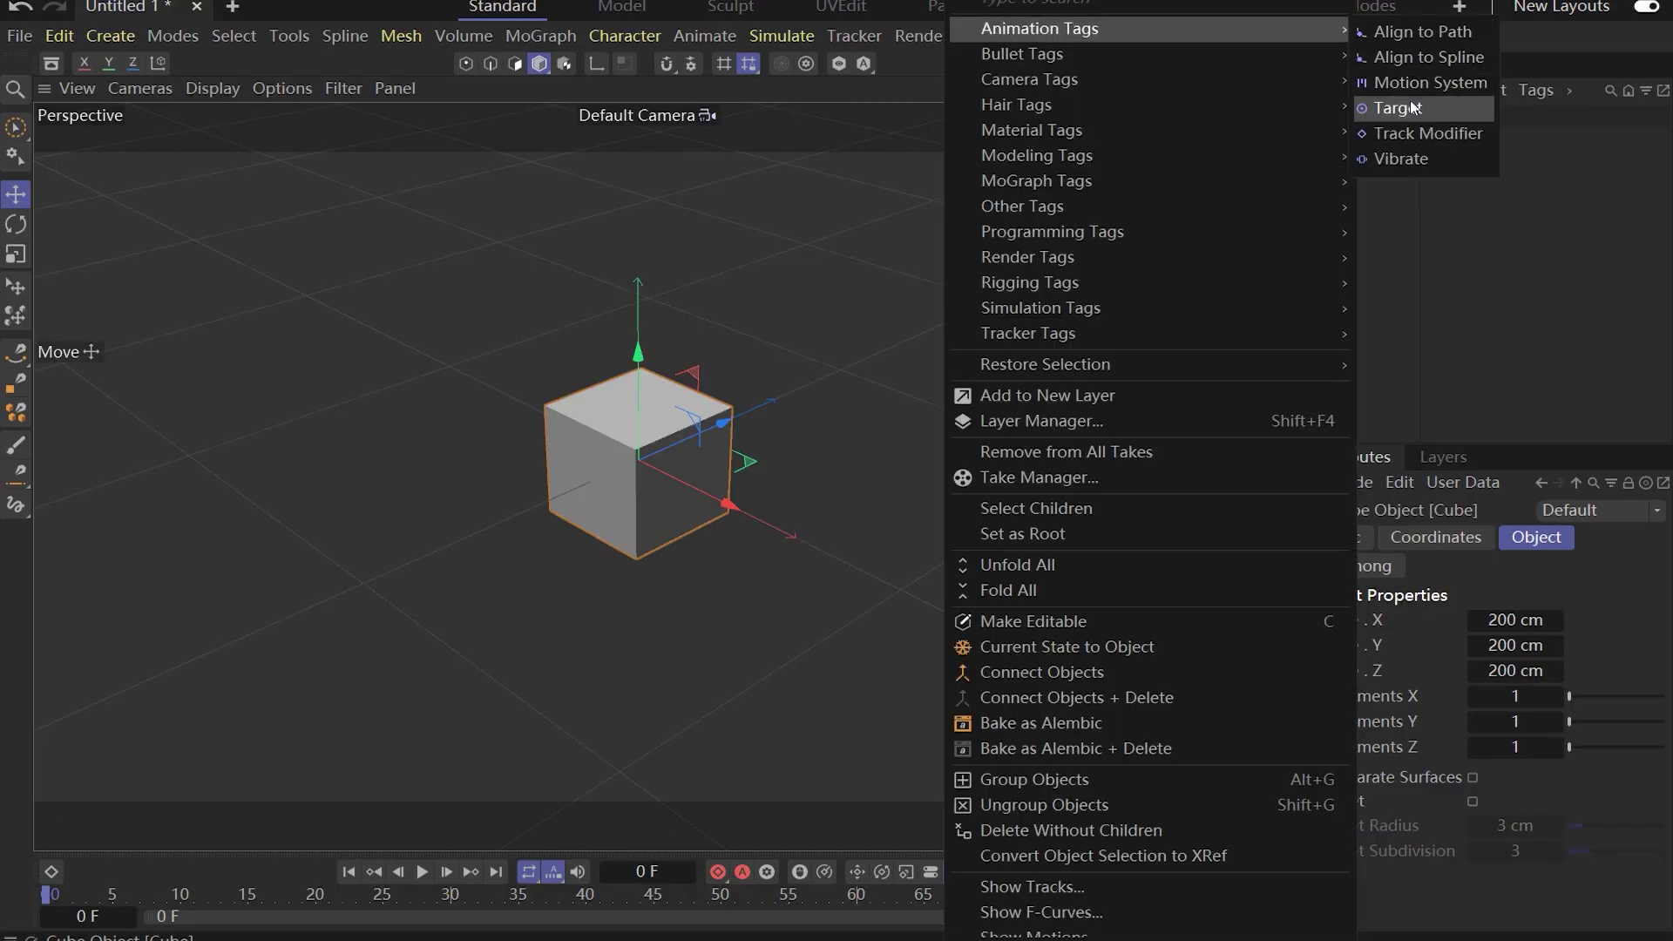
pyautogui.click(1401, 159)
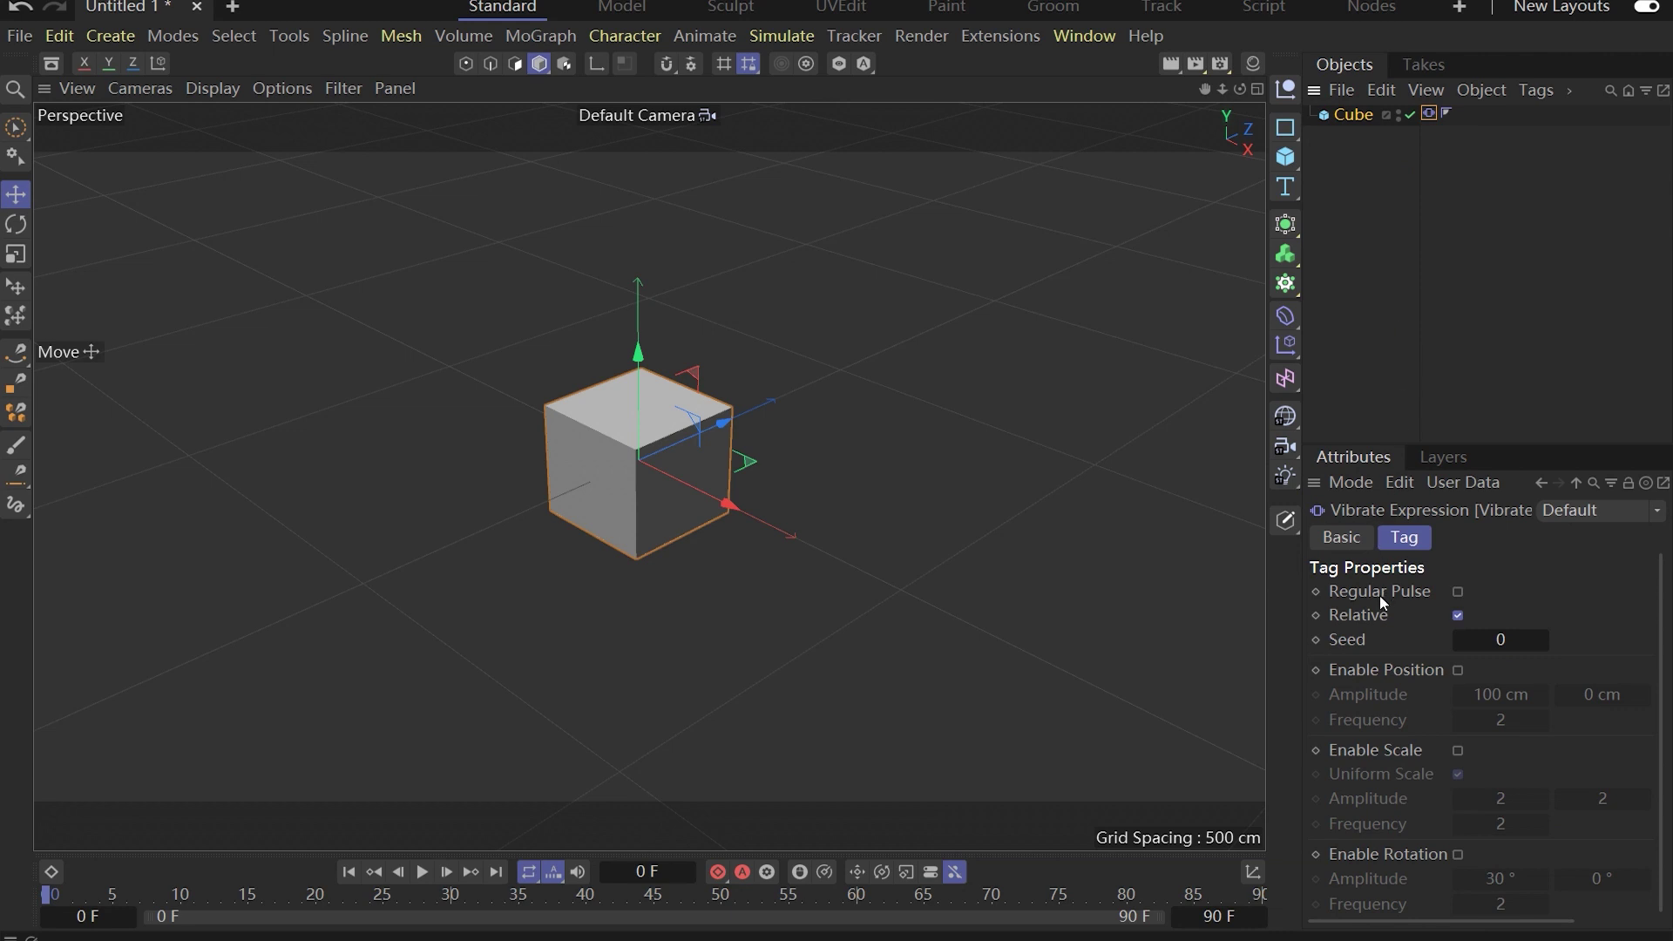
# Step: Enable position vibration with an X amplitude of 221 cm on the Vibrate tag and turn on Regular Pulse
pyautogui.click(1458, 672)
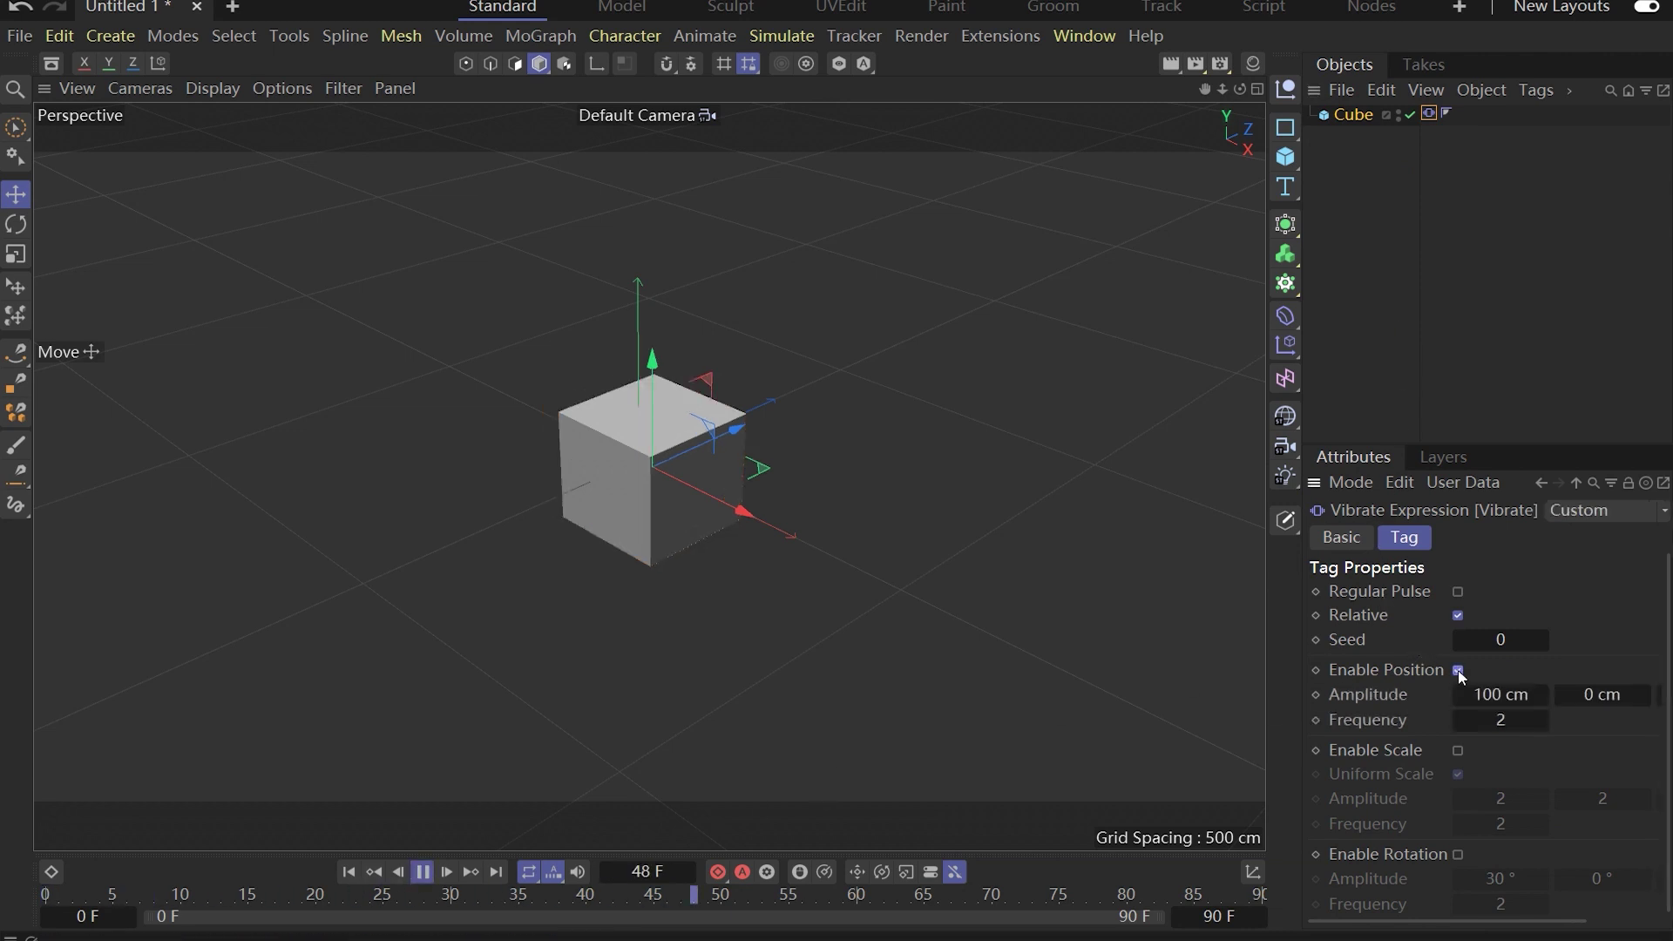
pyautogui.moveTo(1460, 695); pyautogui.dragTo(1517, 695)
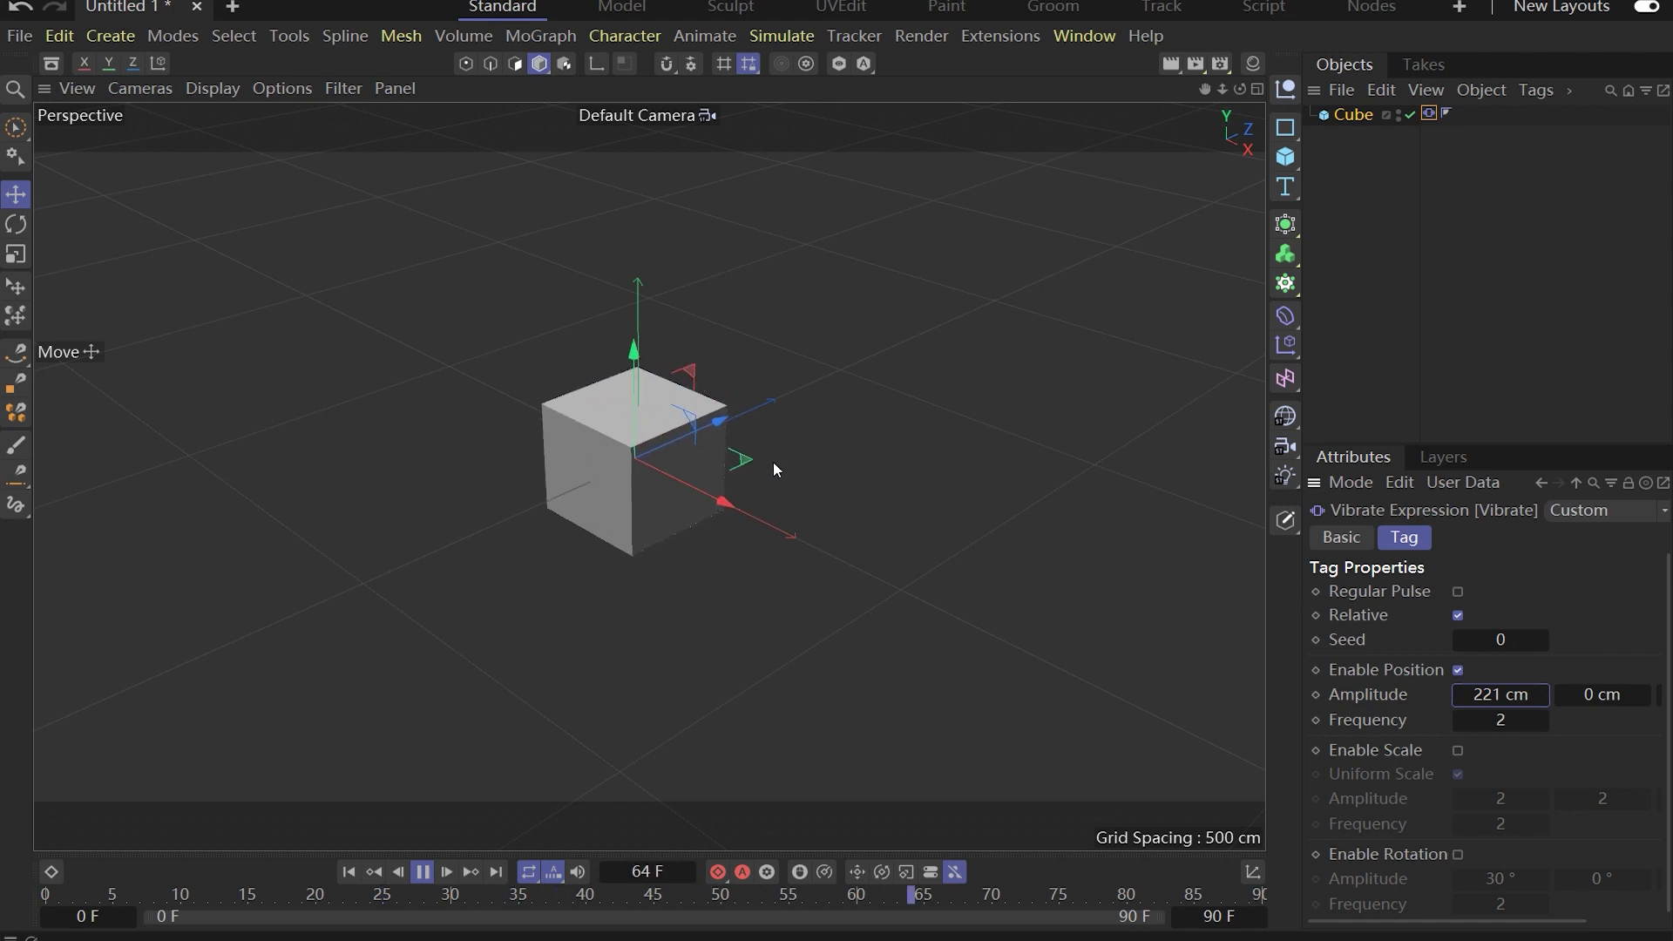
pyautogui.click(1455, 591)
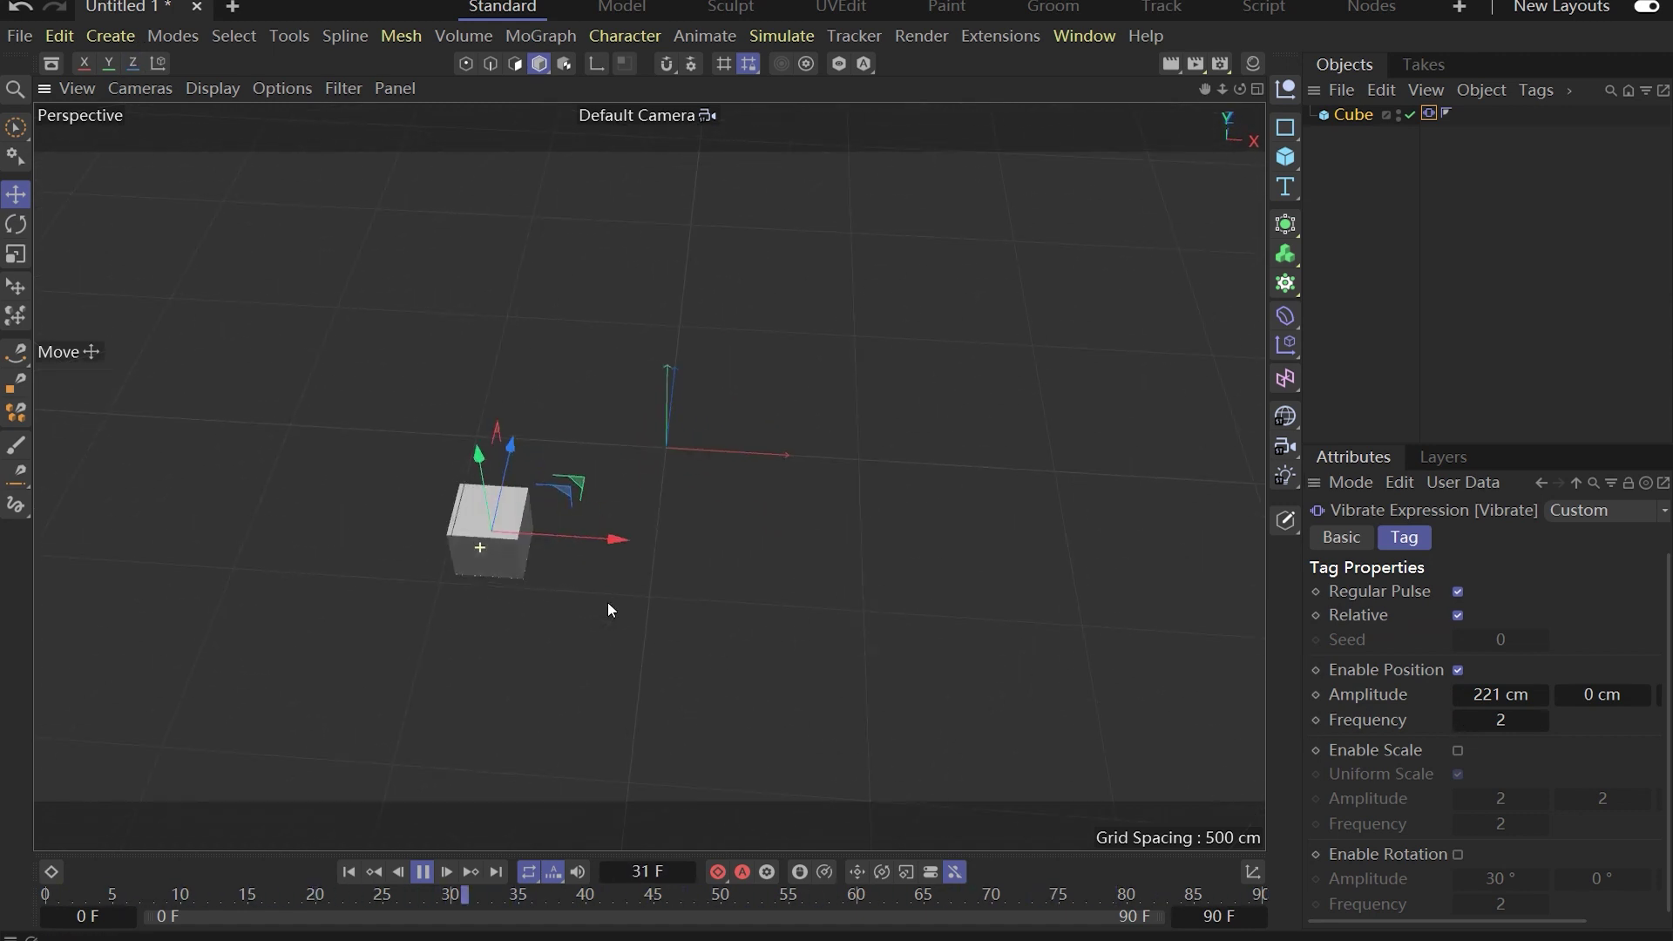
# Step: Move the vibrating cube to different places in the scene while the animation plays
pyautogui.moveTo(645, 452); pyautogui.dragTo(975, 233)
pyautogui.keyDown('alt'); pyautogui.moveTo(821, 380); pyautogui.dragTo(678, 496, button='middle'); pyautogui.keyUp('alt')
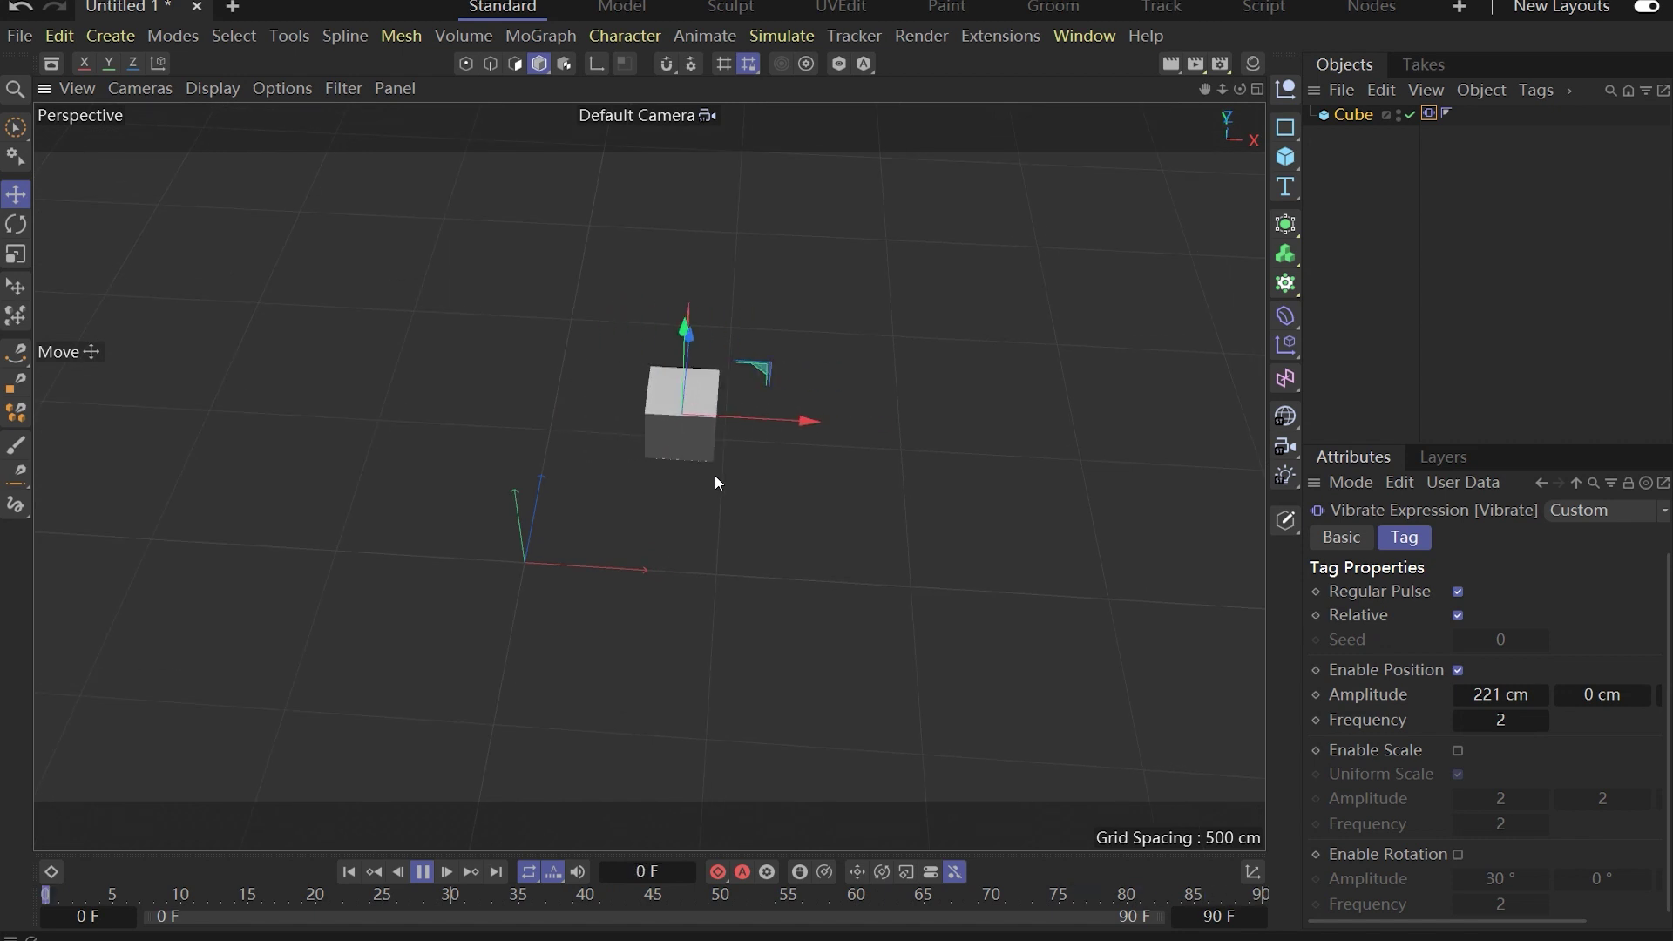
pyautogui.moveTo(815, 392); pyautogui.dragTo(458, 341)
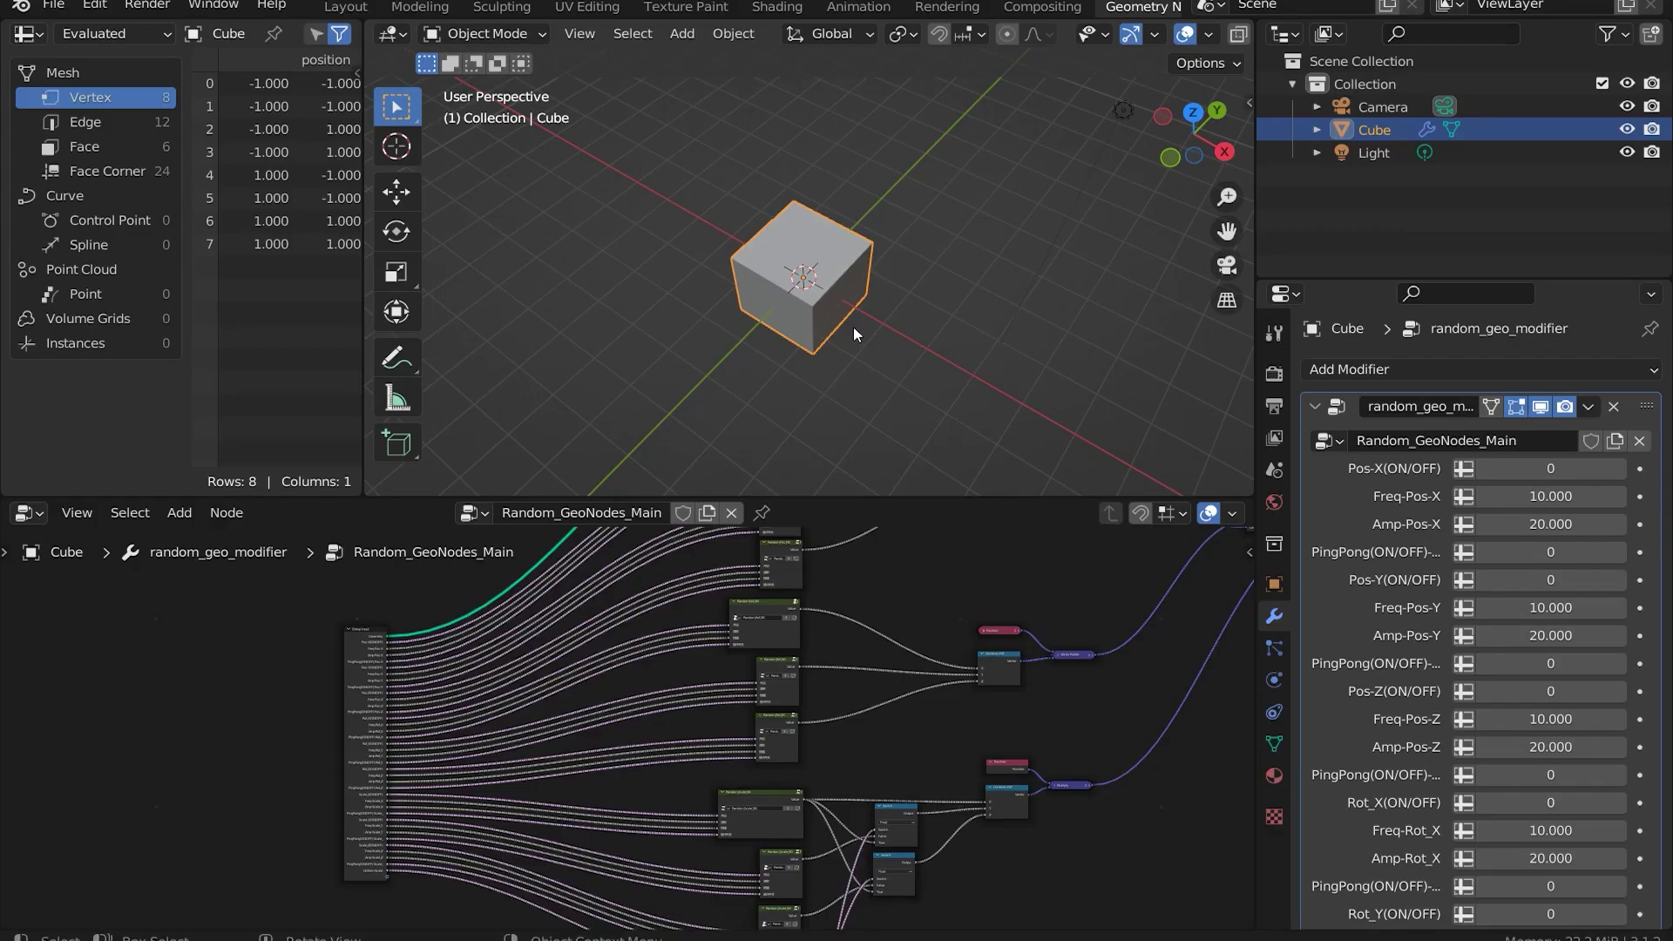
# Step: Switch to Blender's geometry nodes setup, turn on Pos-X in the cube's random_geo_modifier with Freq-Pos-X 13.75, and play the animation
pyautogui.moveTo(824, 295); pyautogui.dragTo(829, 249, button='middle')
pyautogui.scroll(6, 501, 682)
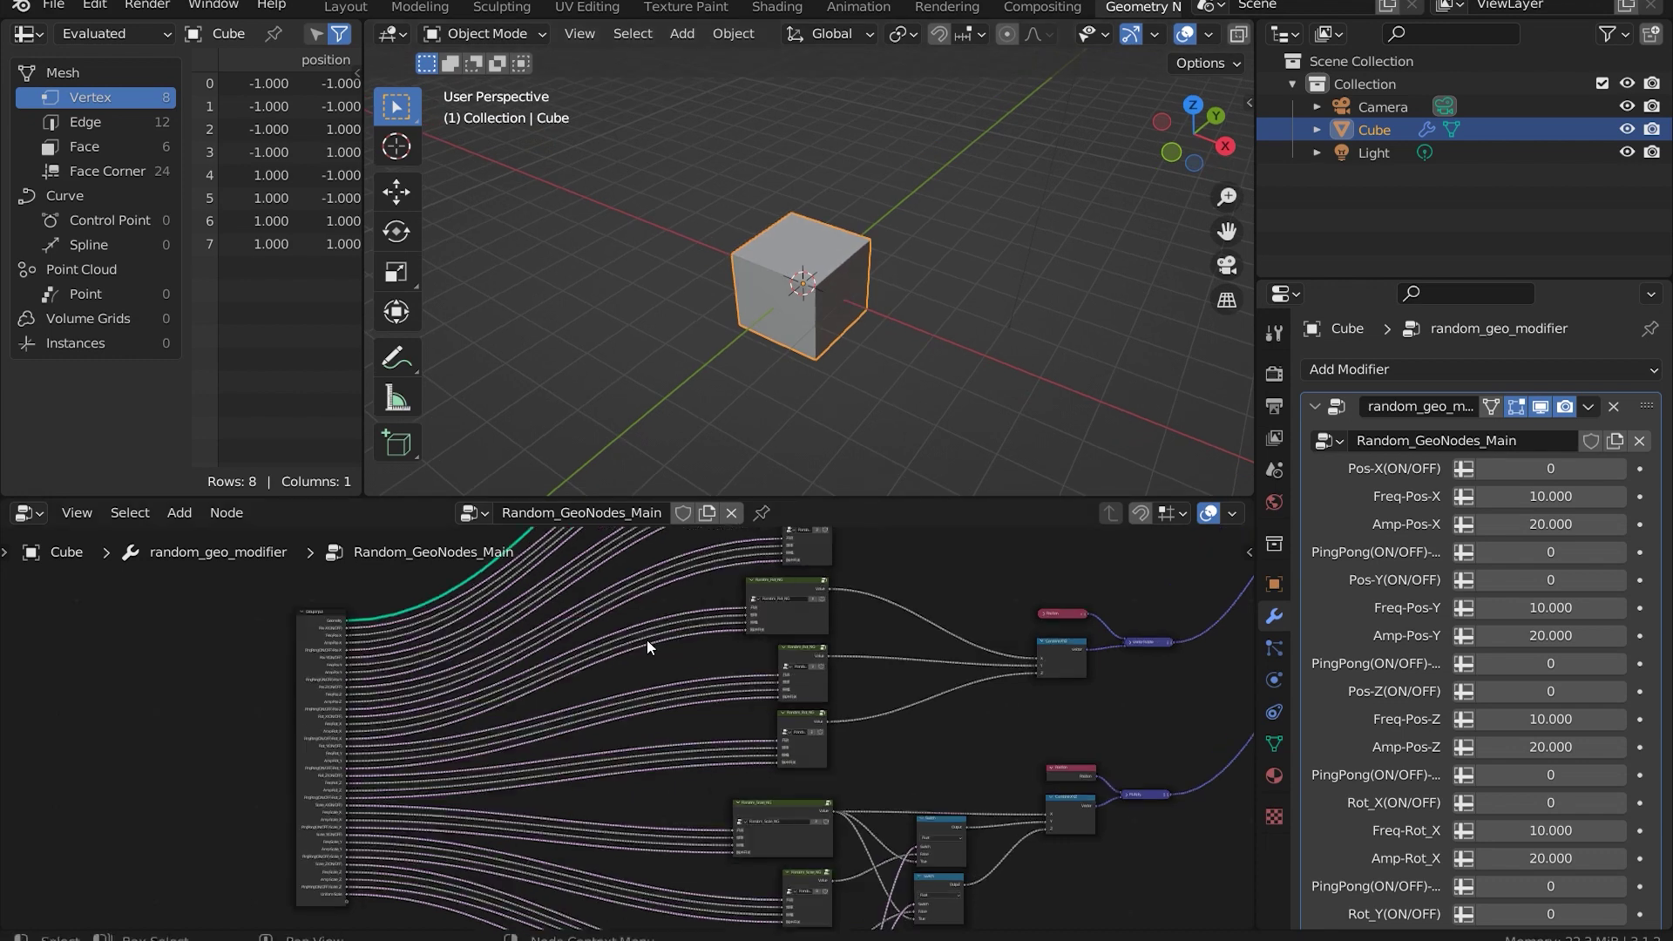
pyautogui.moveTo(536, 687); pyautogui.dragTo(270, 718, button='middle')
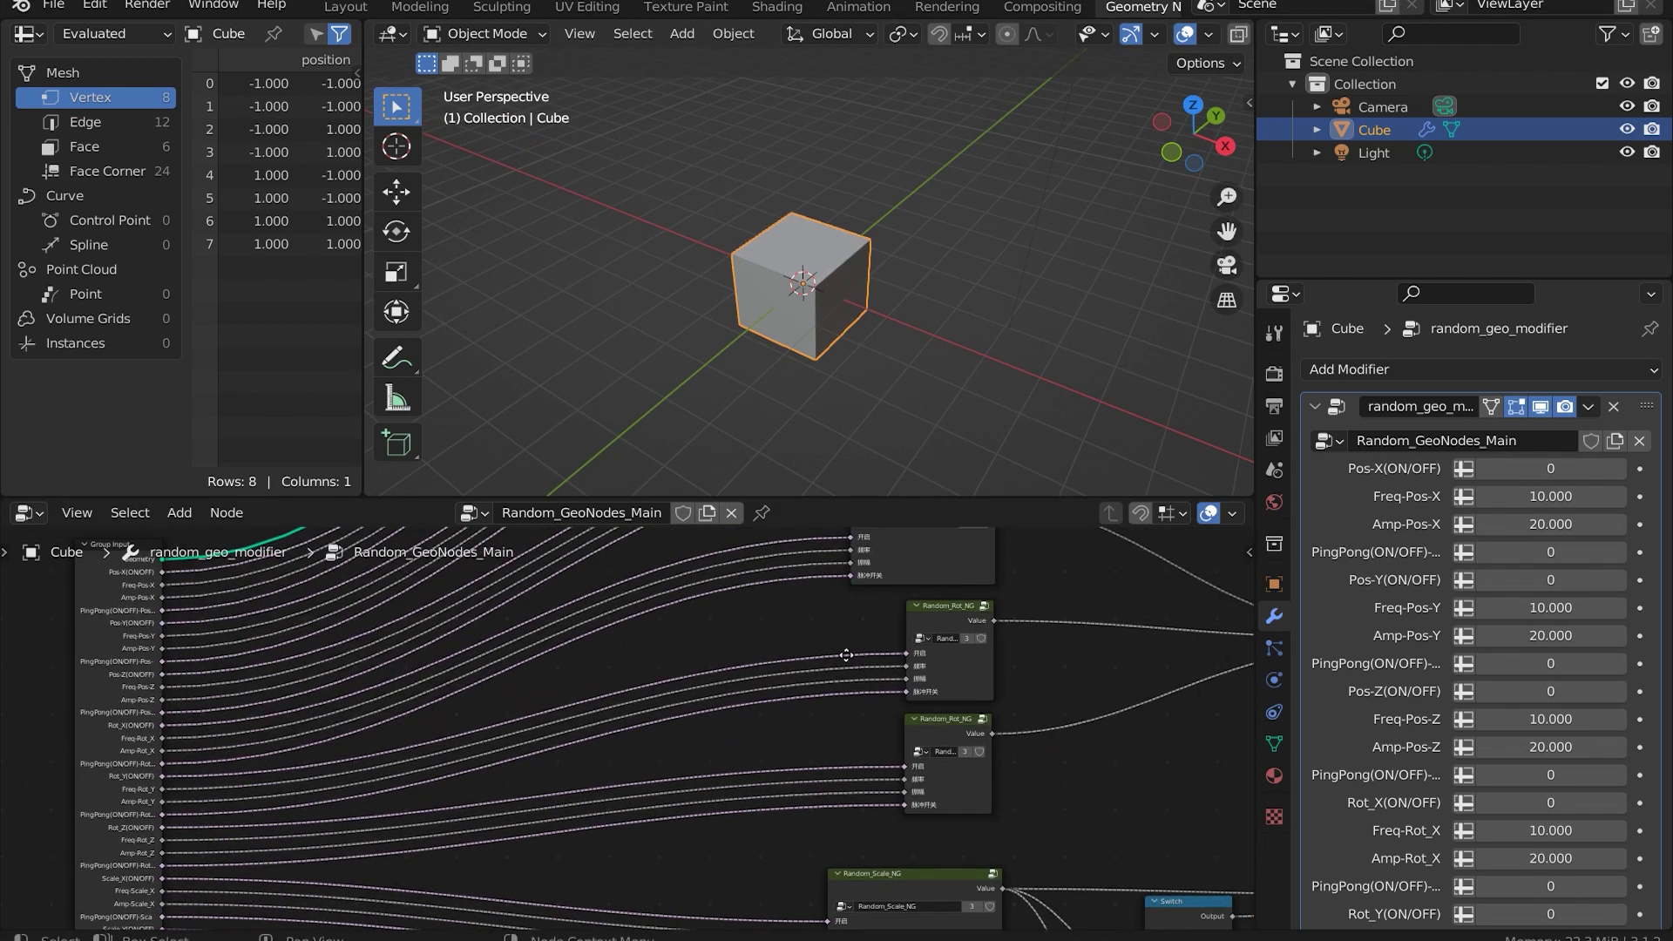
pyautogui.moveTo(846, 654)
pyautogui.mouseDown(button='middle')
pyautogui.moveTo(555, 782)
pyautogui.moveTo(516, 824)
pyautogui.moveTo(812, 678)
pyautogui.mouseUp(button='middle')
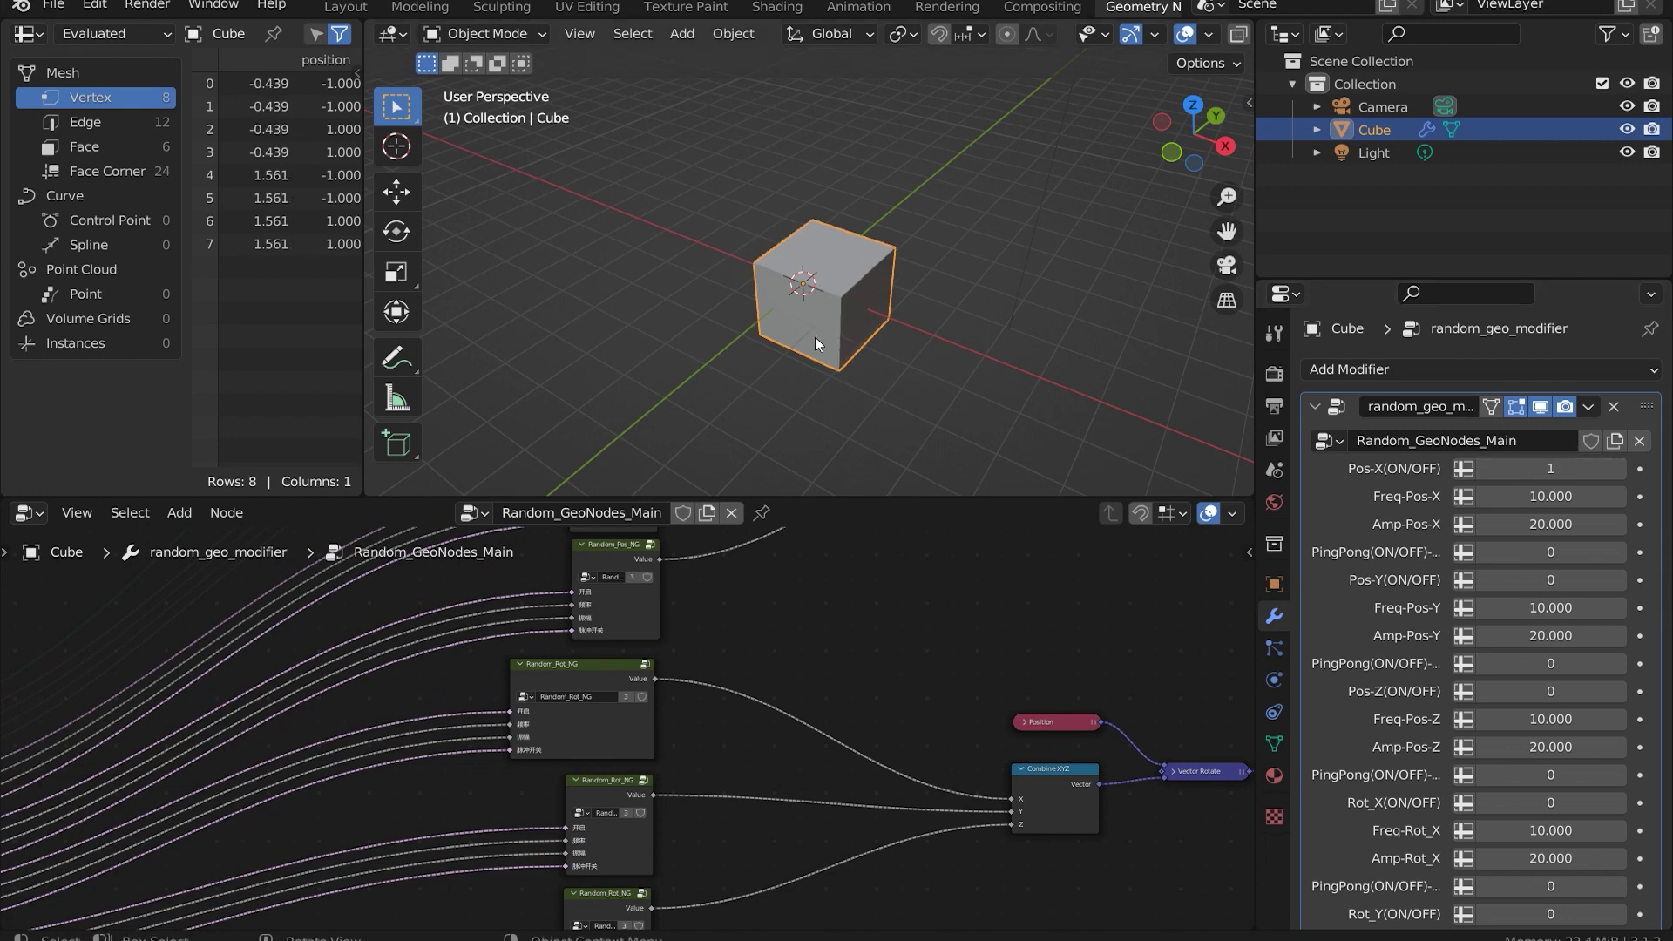
pyautogui.press('space')
pyautogui.moveTo(814, 336); pyautogui.dragTo(896, 312, button='middle')
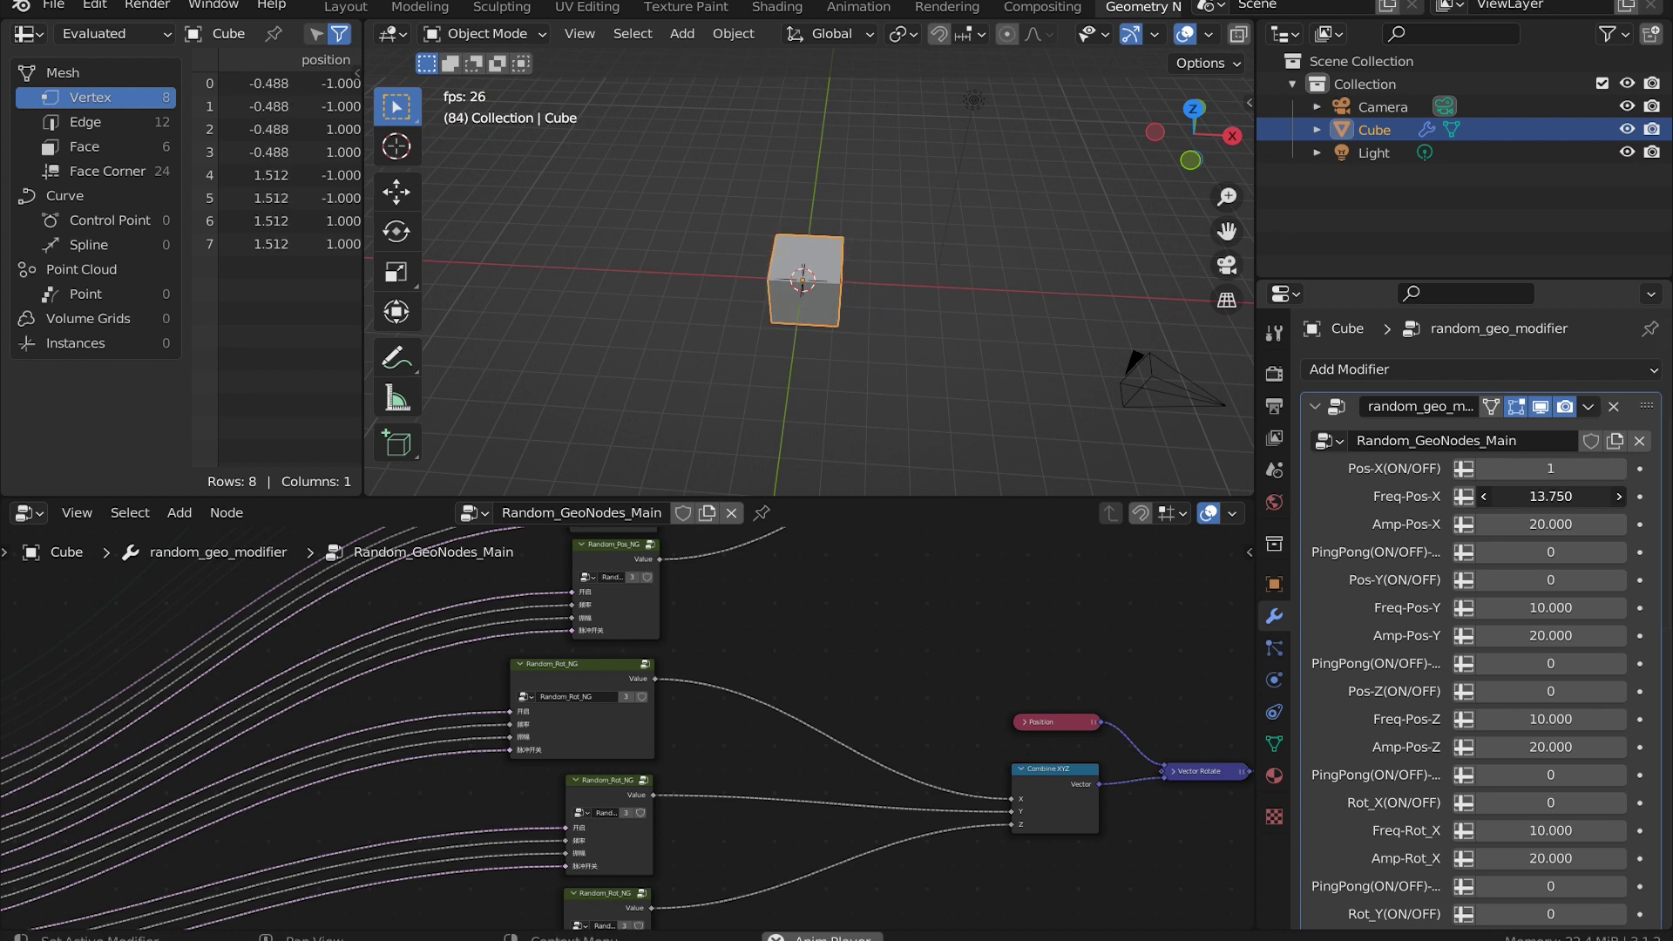
# Step: Set Amp-Pos-X to 26.39 in the cube's modifier, and turn on its X position PingPong and Rot_X
pyautogui.moveTo(1106, 370); pyautogui.dragTo(876, 340, button='middle')
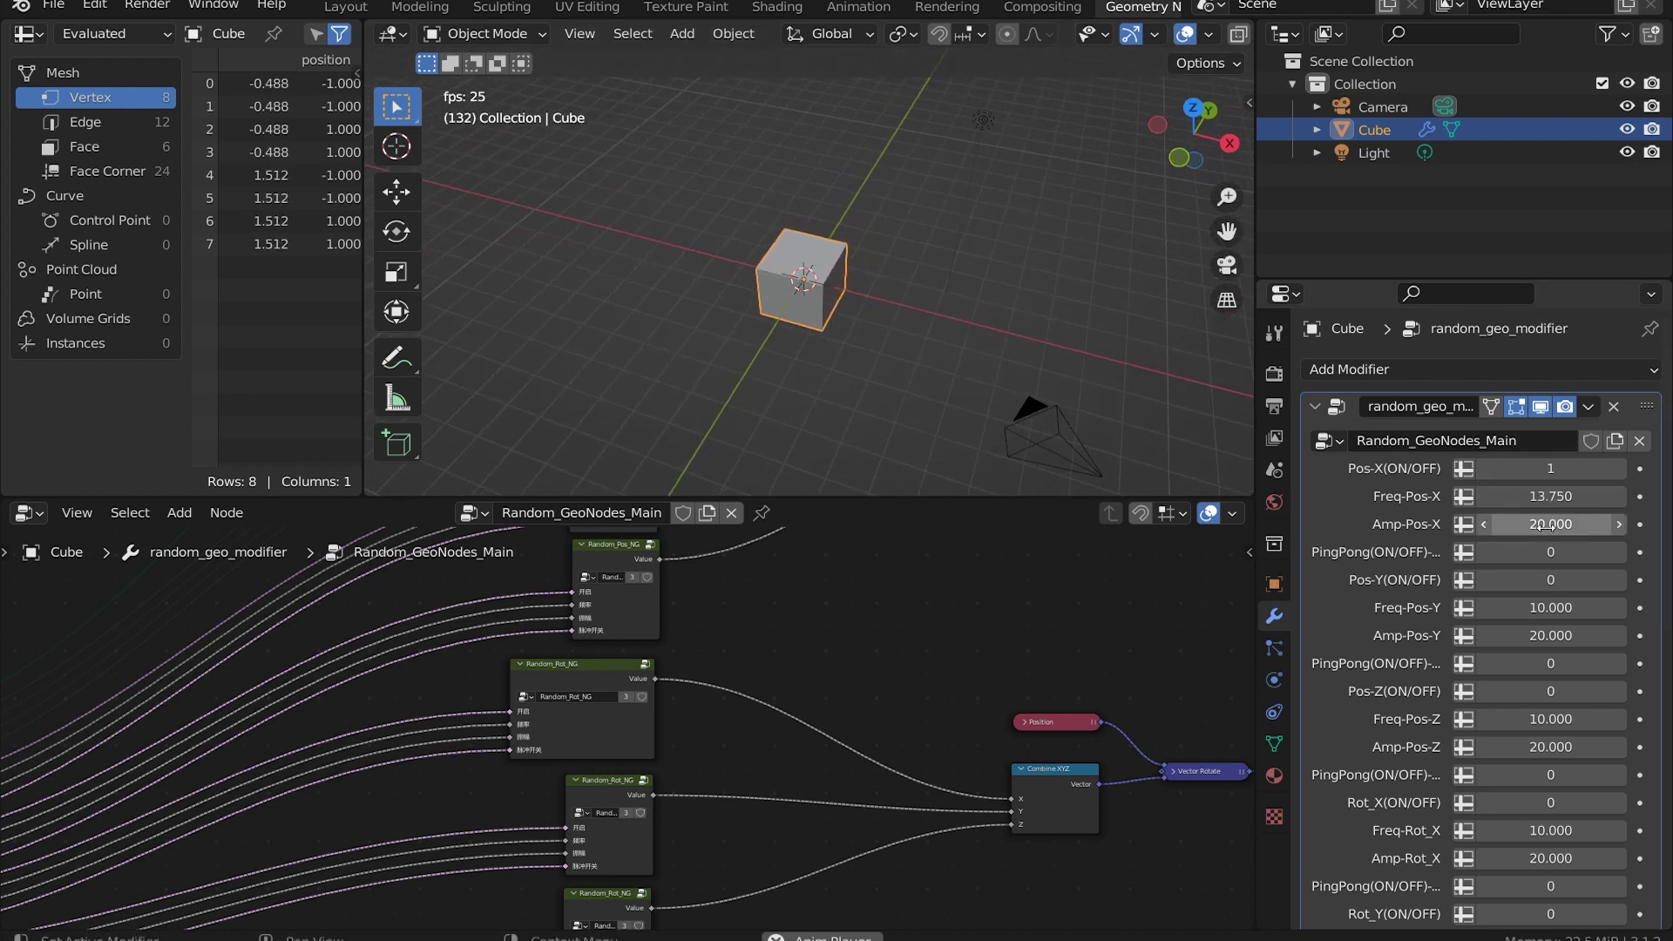
pyautogui.moveTo(1487, 523)
pyautogui.mouseDown()
pyautogui.moveTo(1534, 523)
pyautogui.moveTo(1487, 521)
pyautogui.mouseUp()
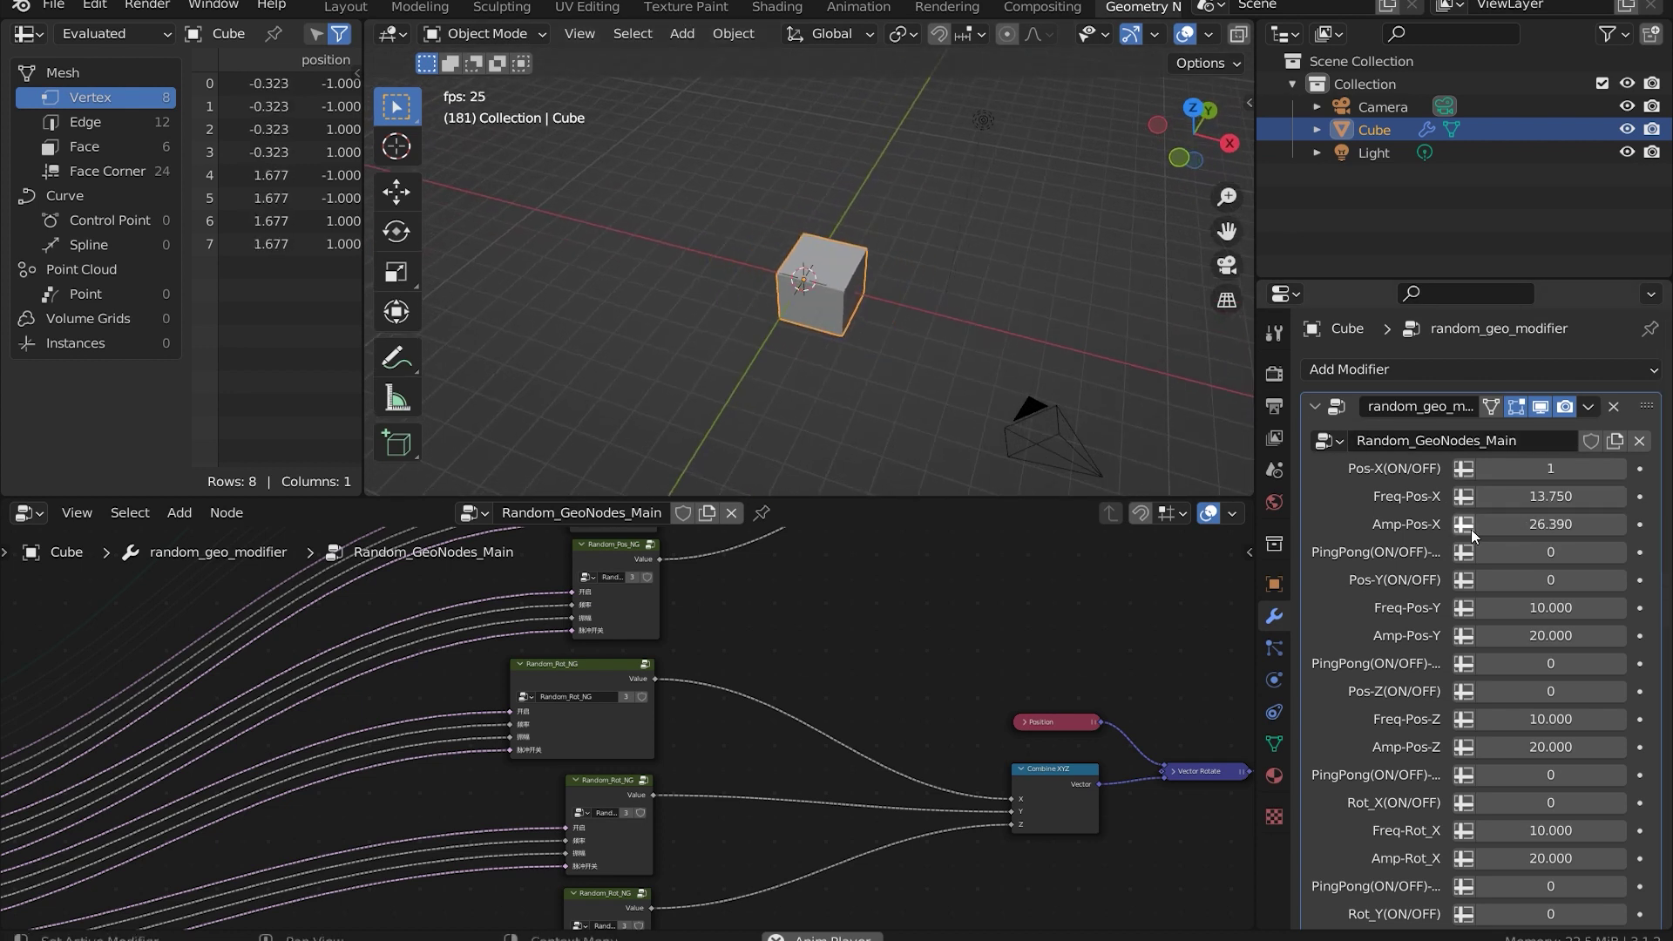
pyautogui.click(1621, 552)
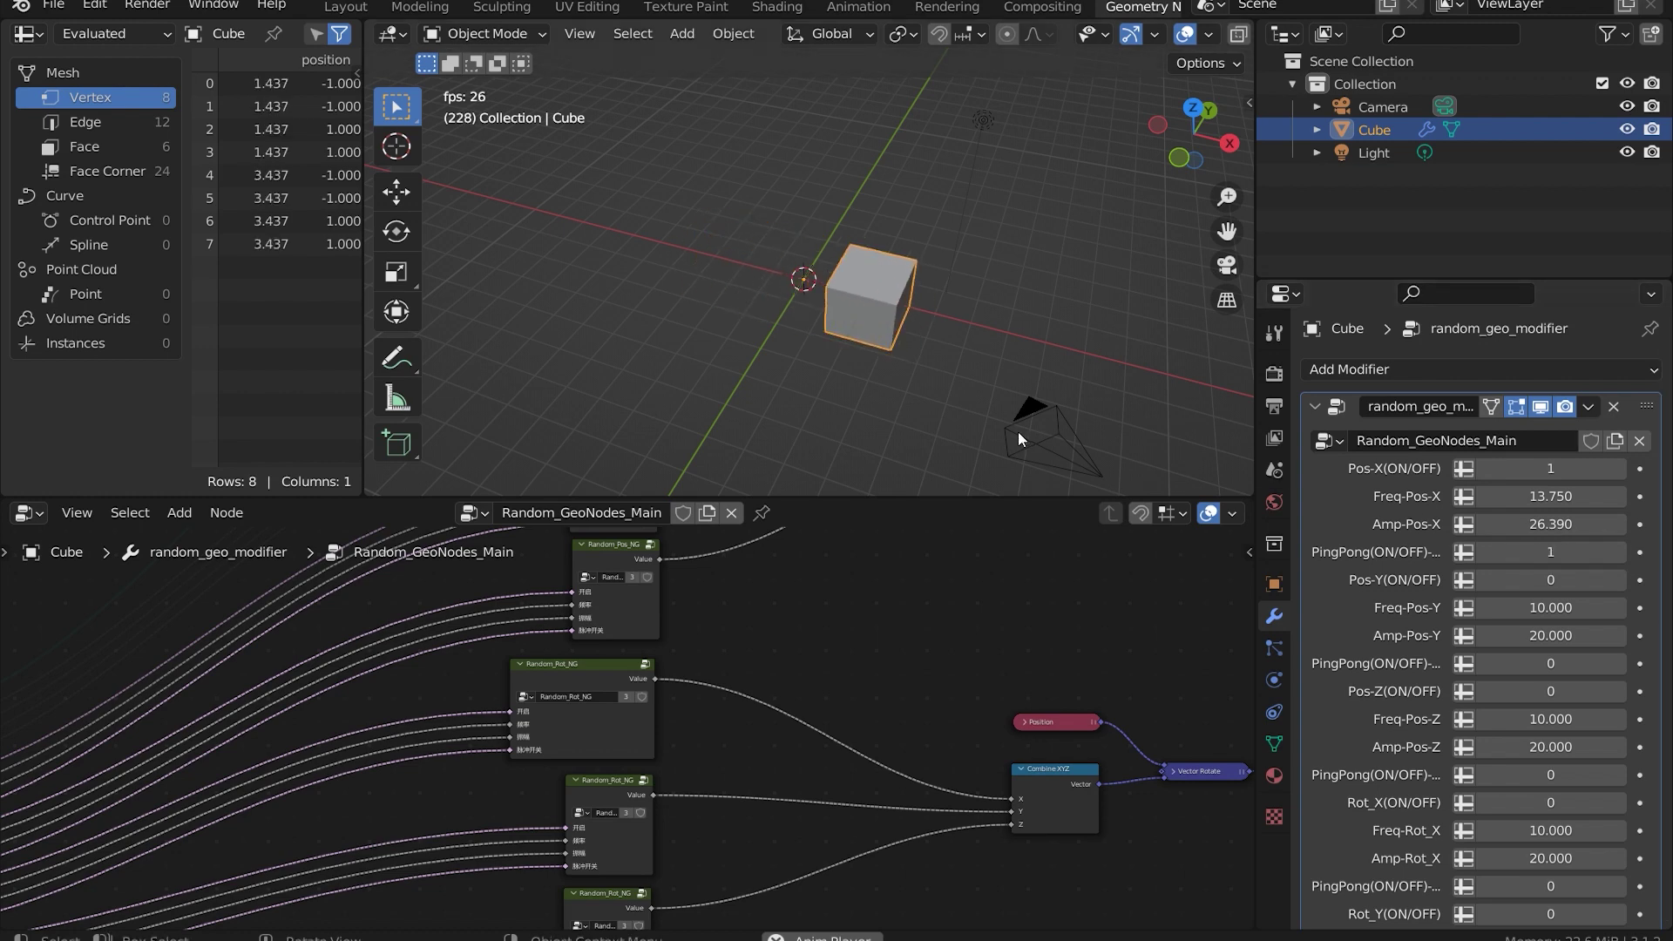
pyautogui.scroll(-3, 1444, 693)
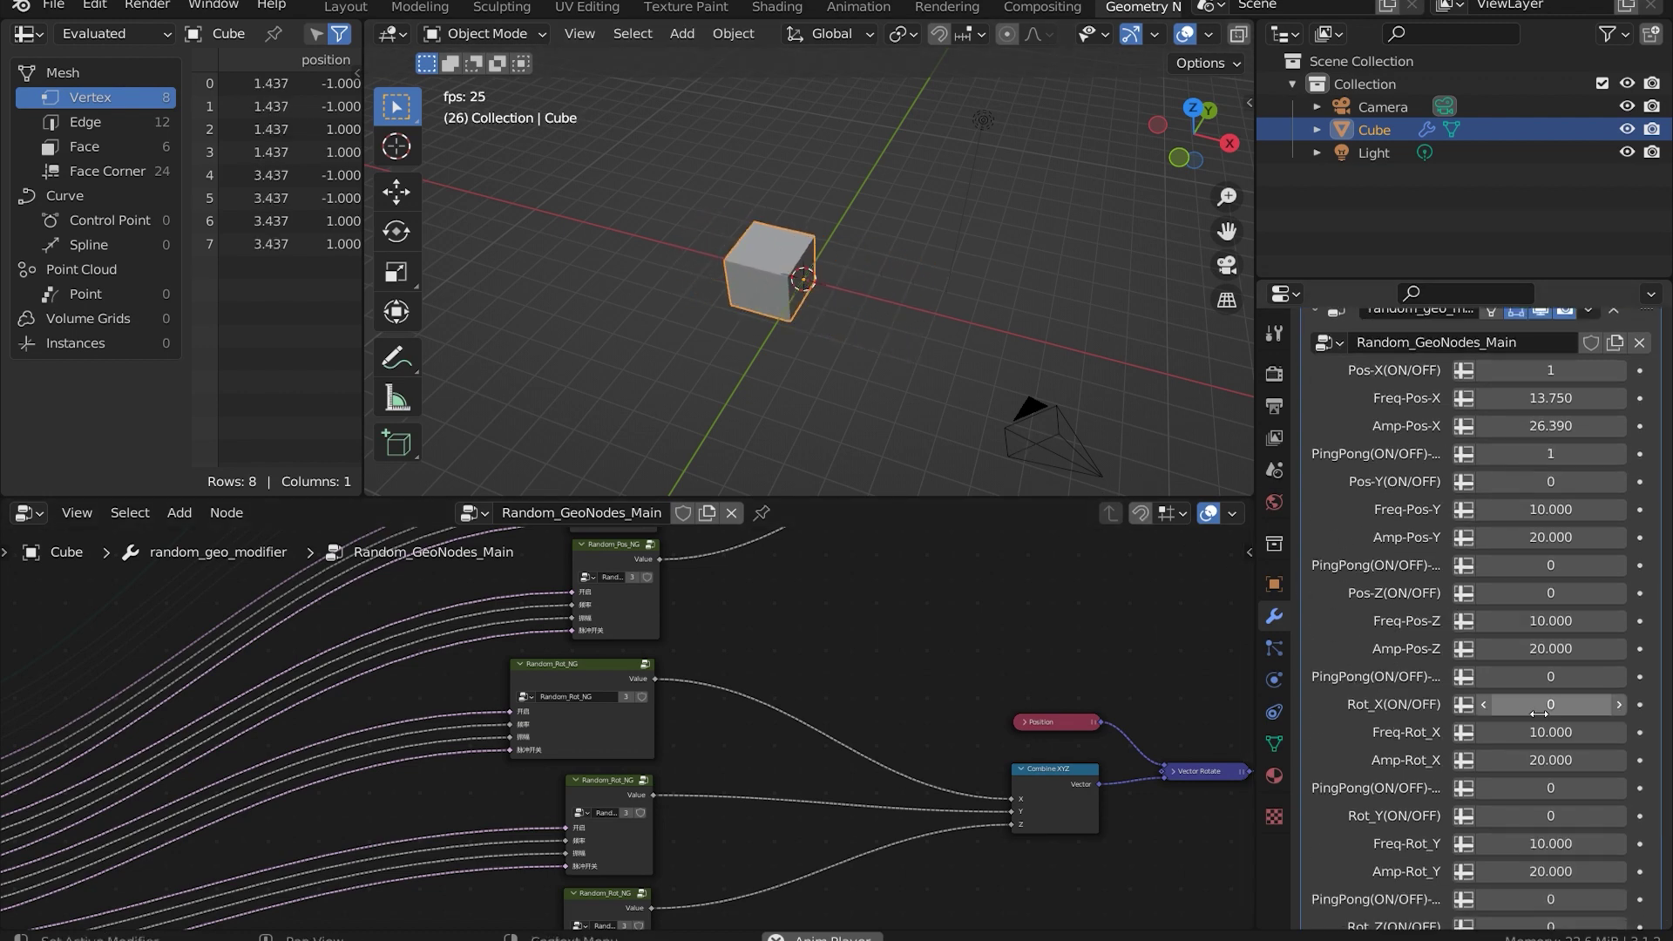
pyautogui.click(1619, 705)
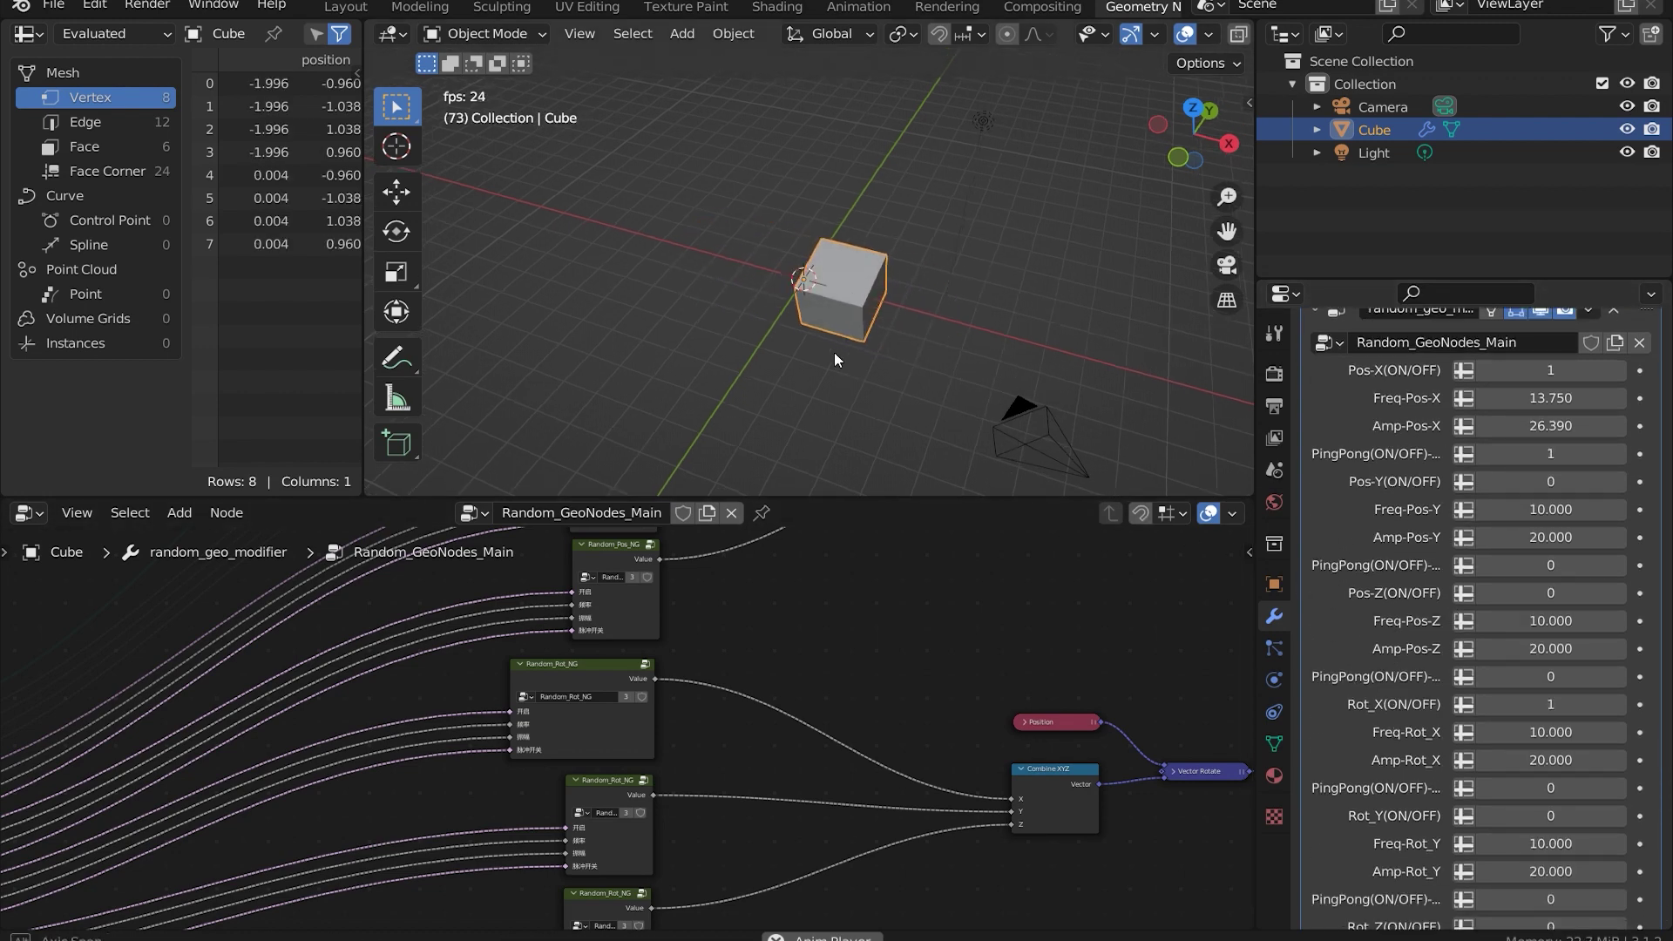
# Step: Move the cube twice to new places in the scene while its random motion keeps playing
pyautogui.moveTo(834, 352); pyautogui.dragTo(1002, 345, button='middle')
pyautogui.press('g')
pyautogui.click(1001, 272)
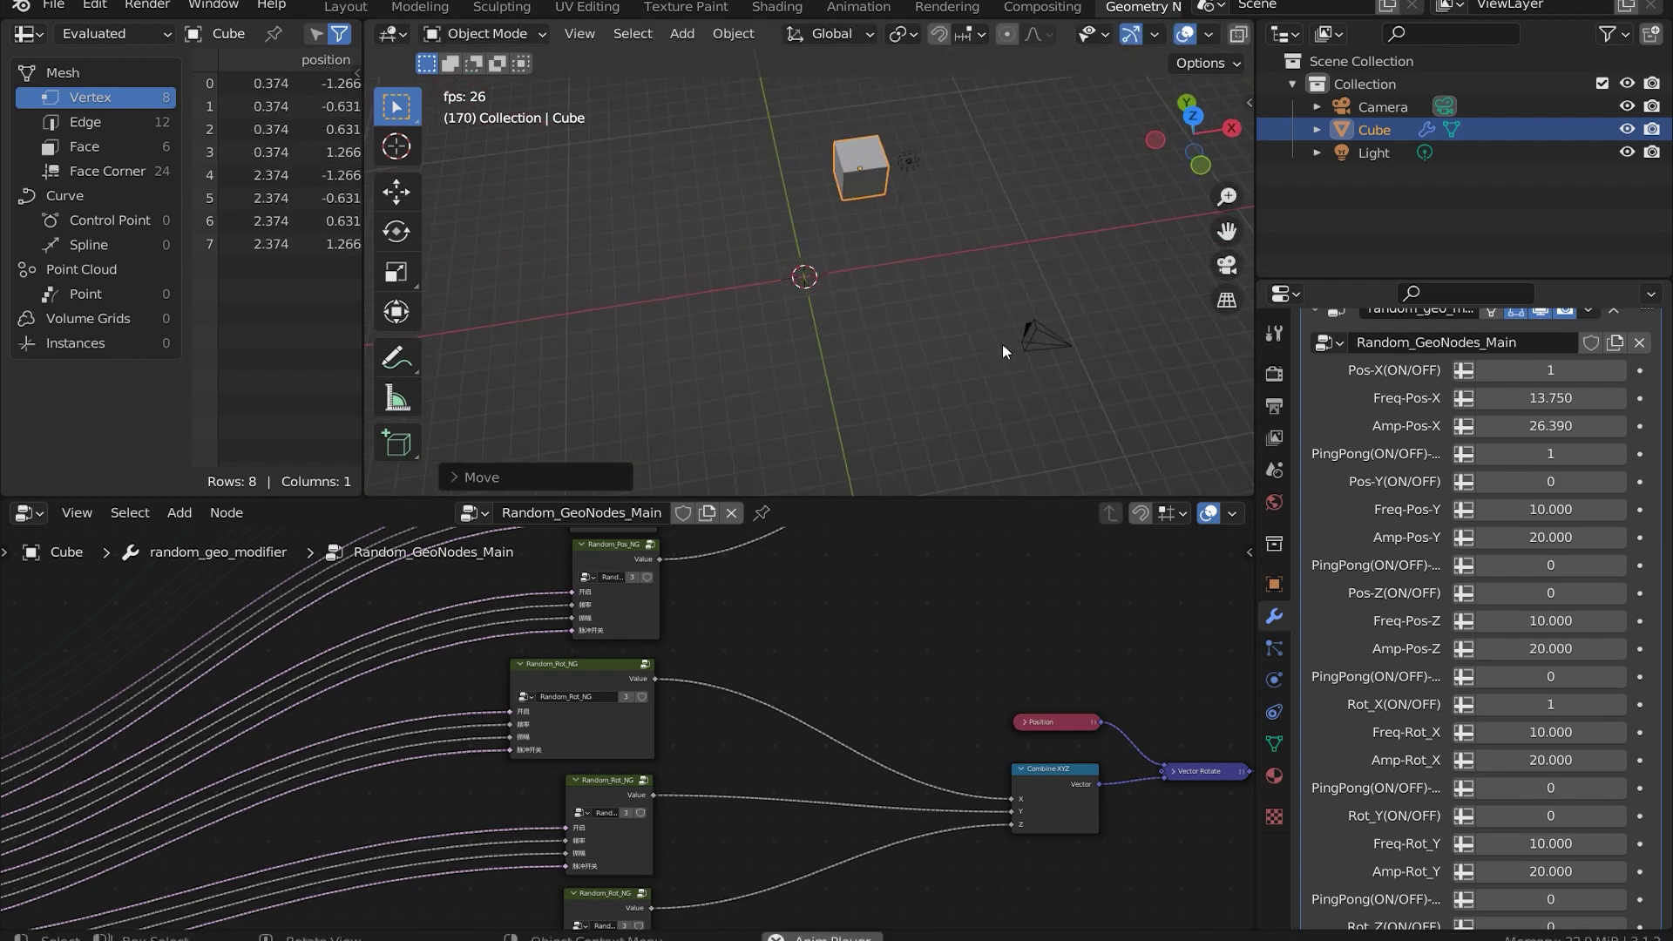
pyautogui.moveTo(829, 301); pyautogui.dragTo(715, 292, button='middle')
pyautogui.press('g')
pyautogui.click(1000, 335)
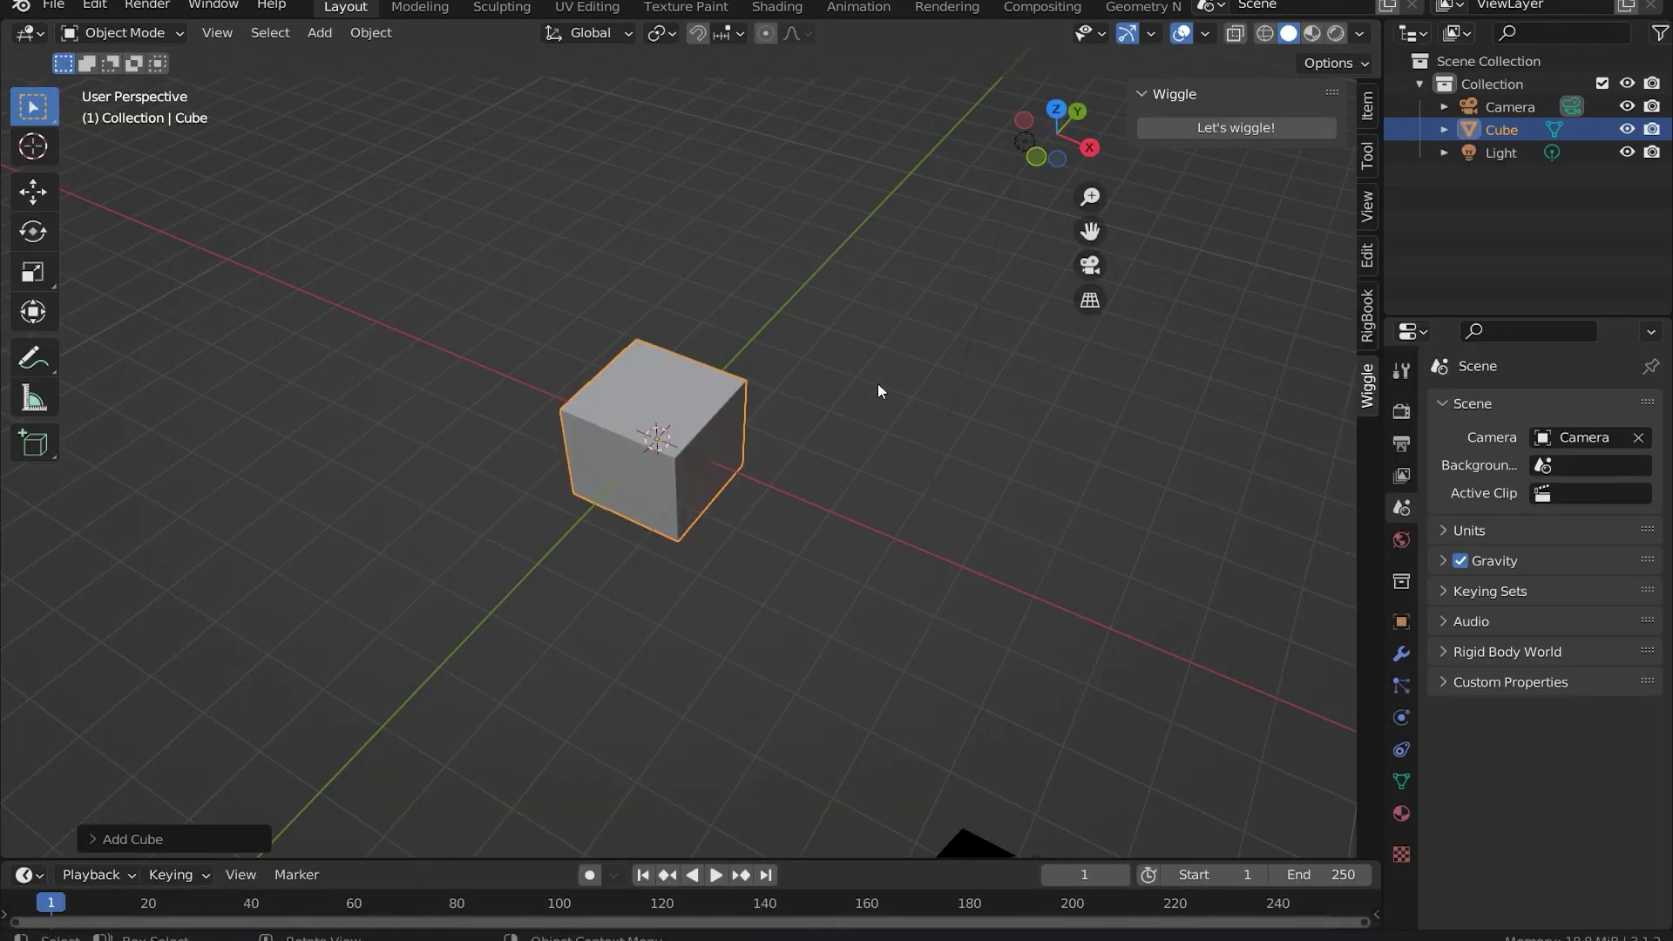
# Step: Apply the Wiggle add-on to the cube in the Layout scene, turn on X_POS, and play the animation
pyautogui.click(1266, 130)
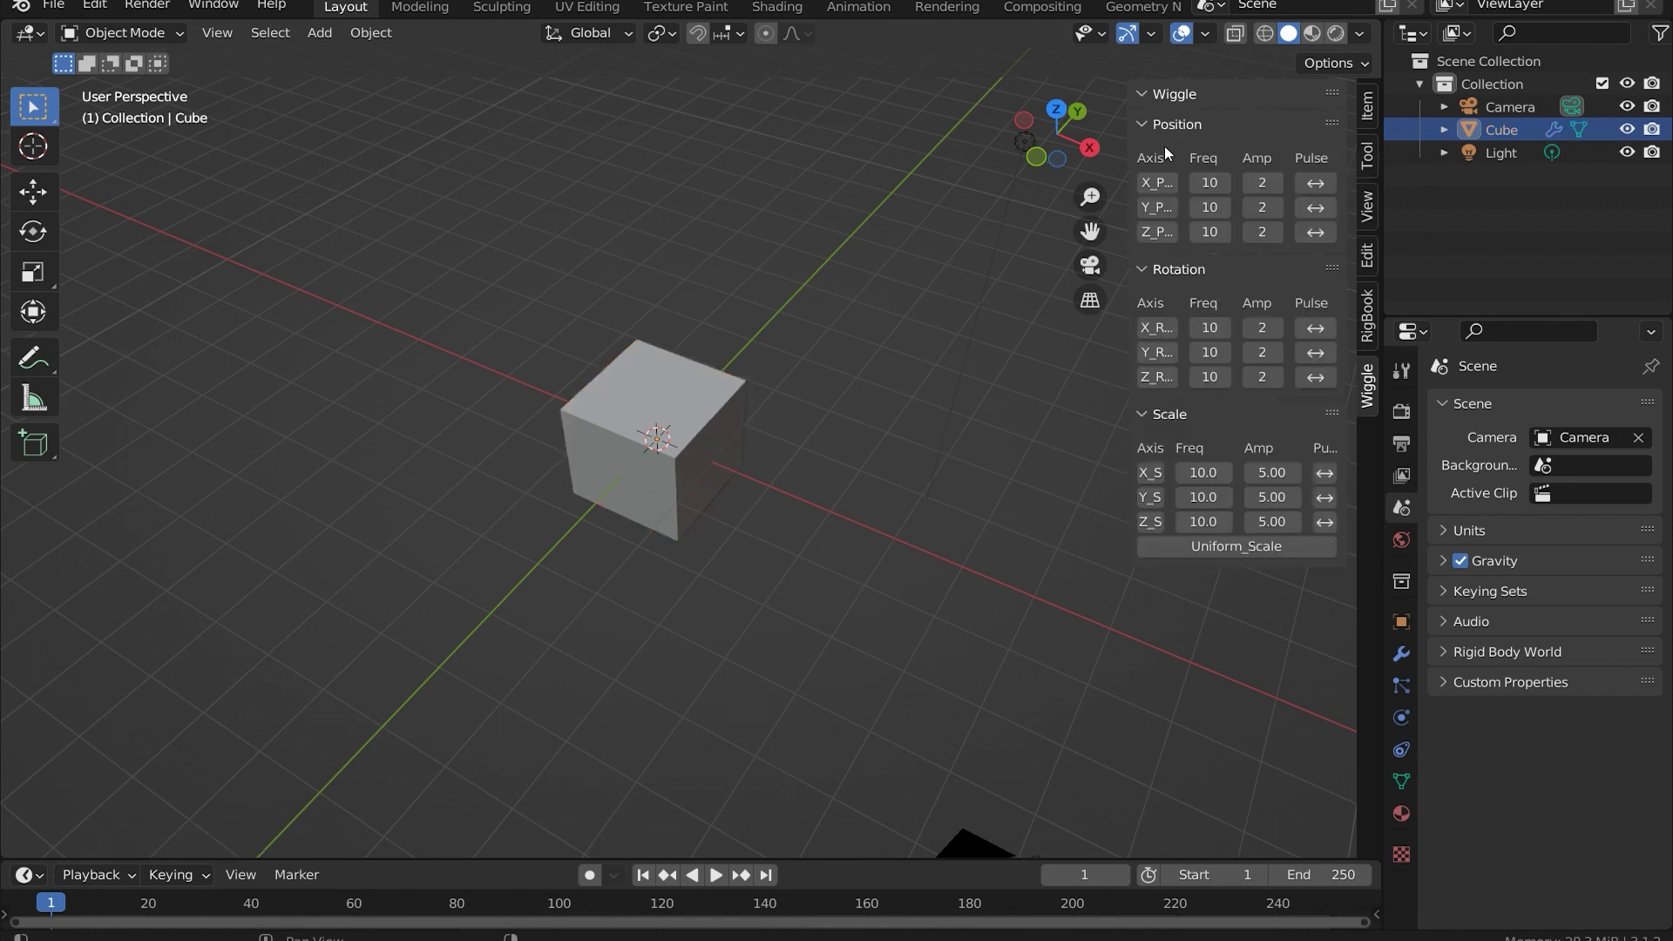
pyautogui.moveTo(1129, 155); pyautogui.dragTo(1000, 155)
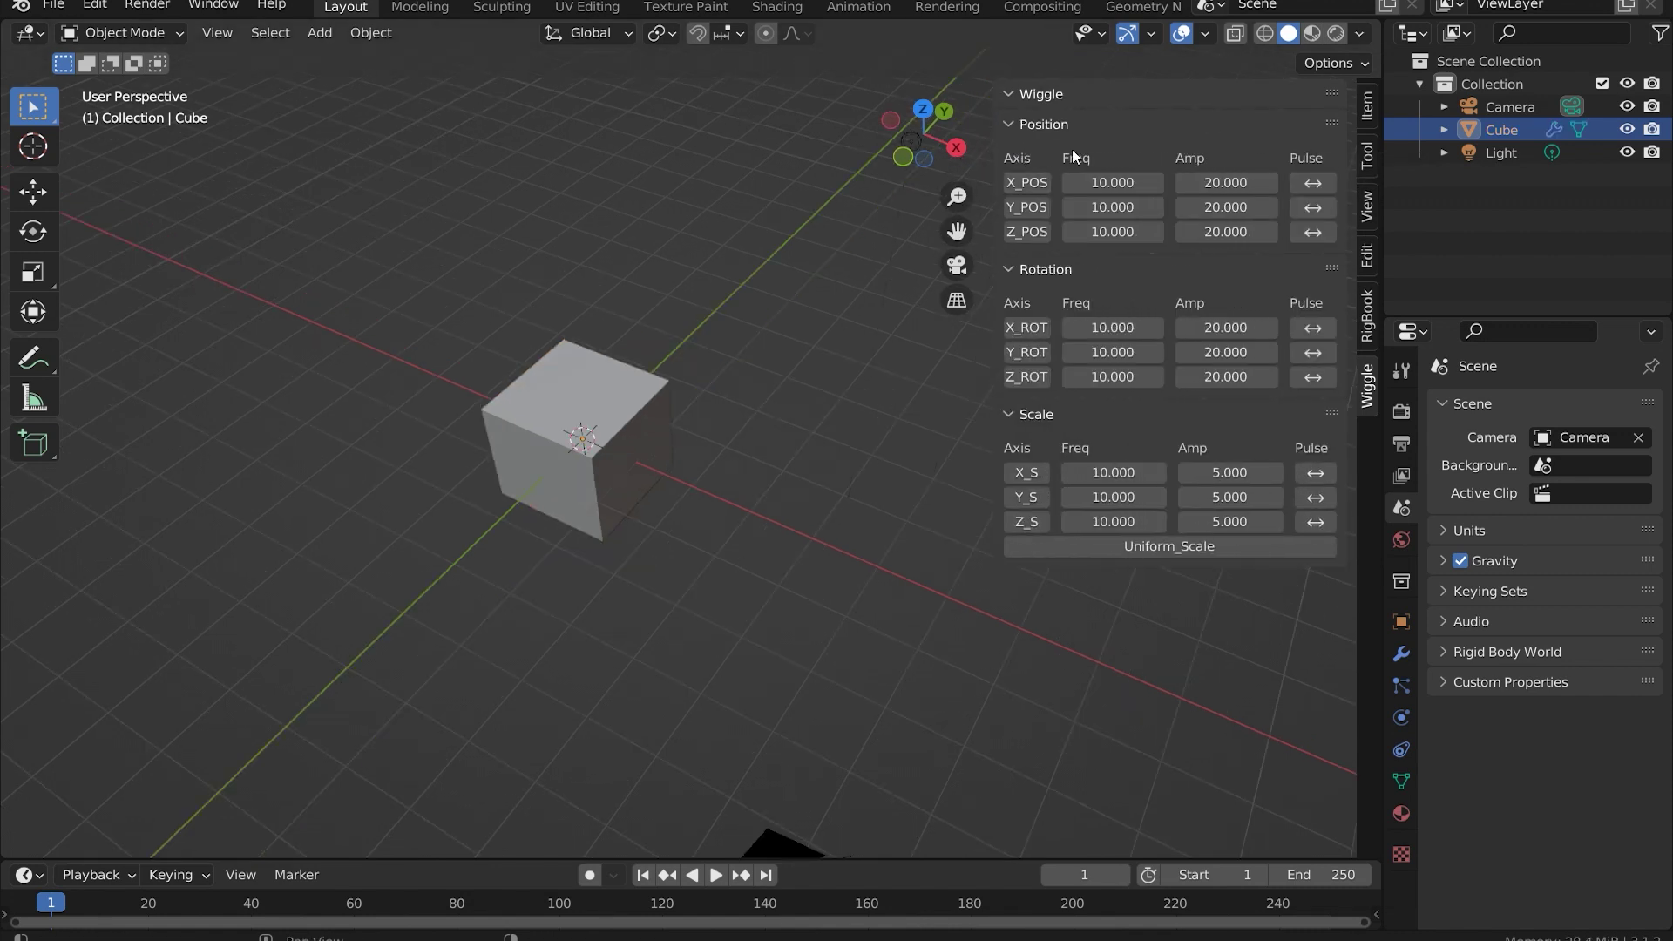
pyautogui.press('space')
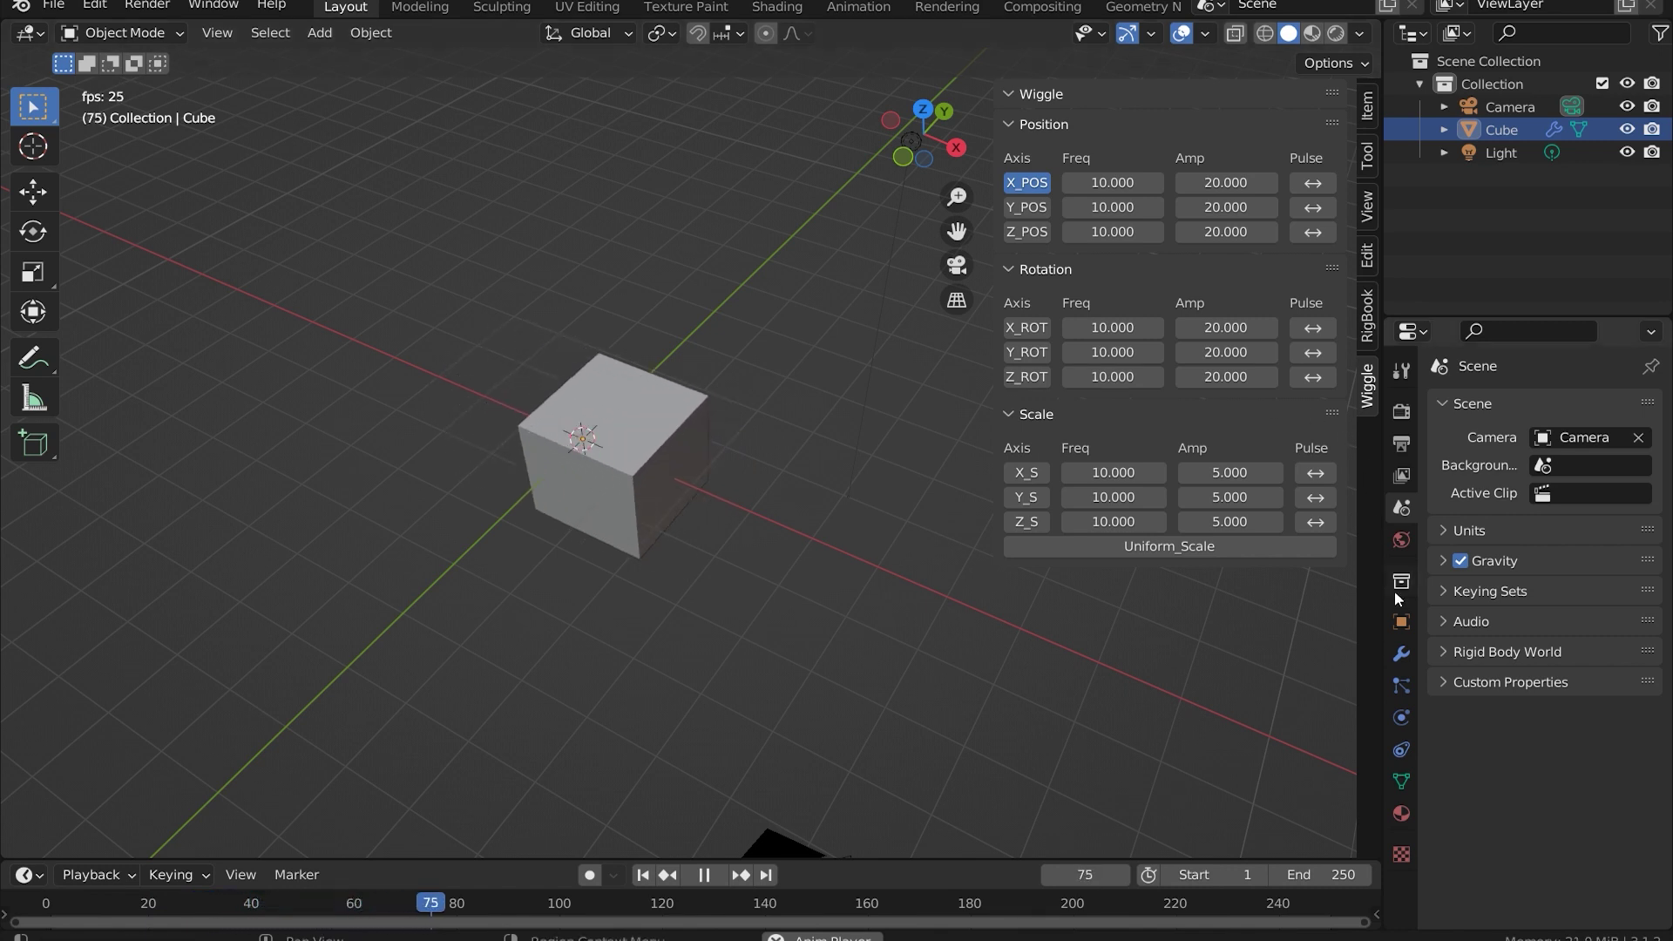
# Step: Display the cube's modifier properties and set the X_POS wiggle to frequency 14.87 and amplitude 27.89 with Pulse on
pyautogui.click(1402, 654)
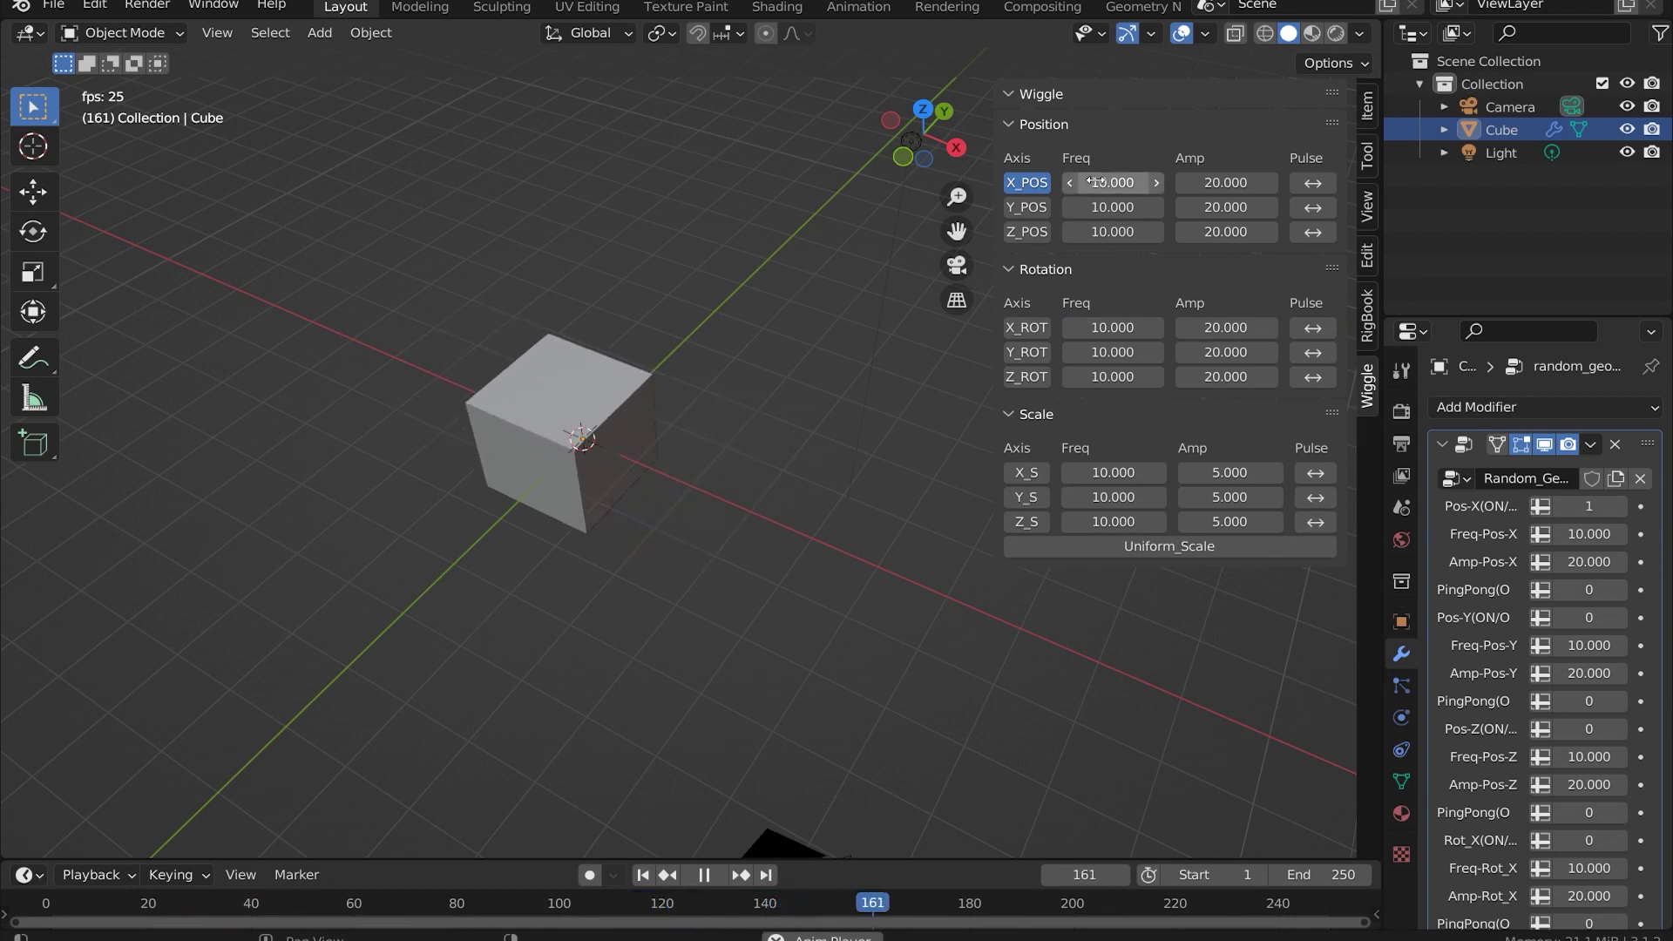
pyautogui.moveTo(1125, 182); pyautogui.dragTo(1242, 182)
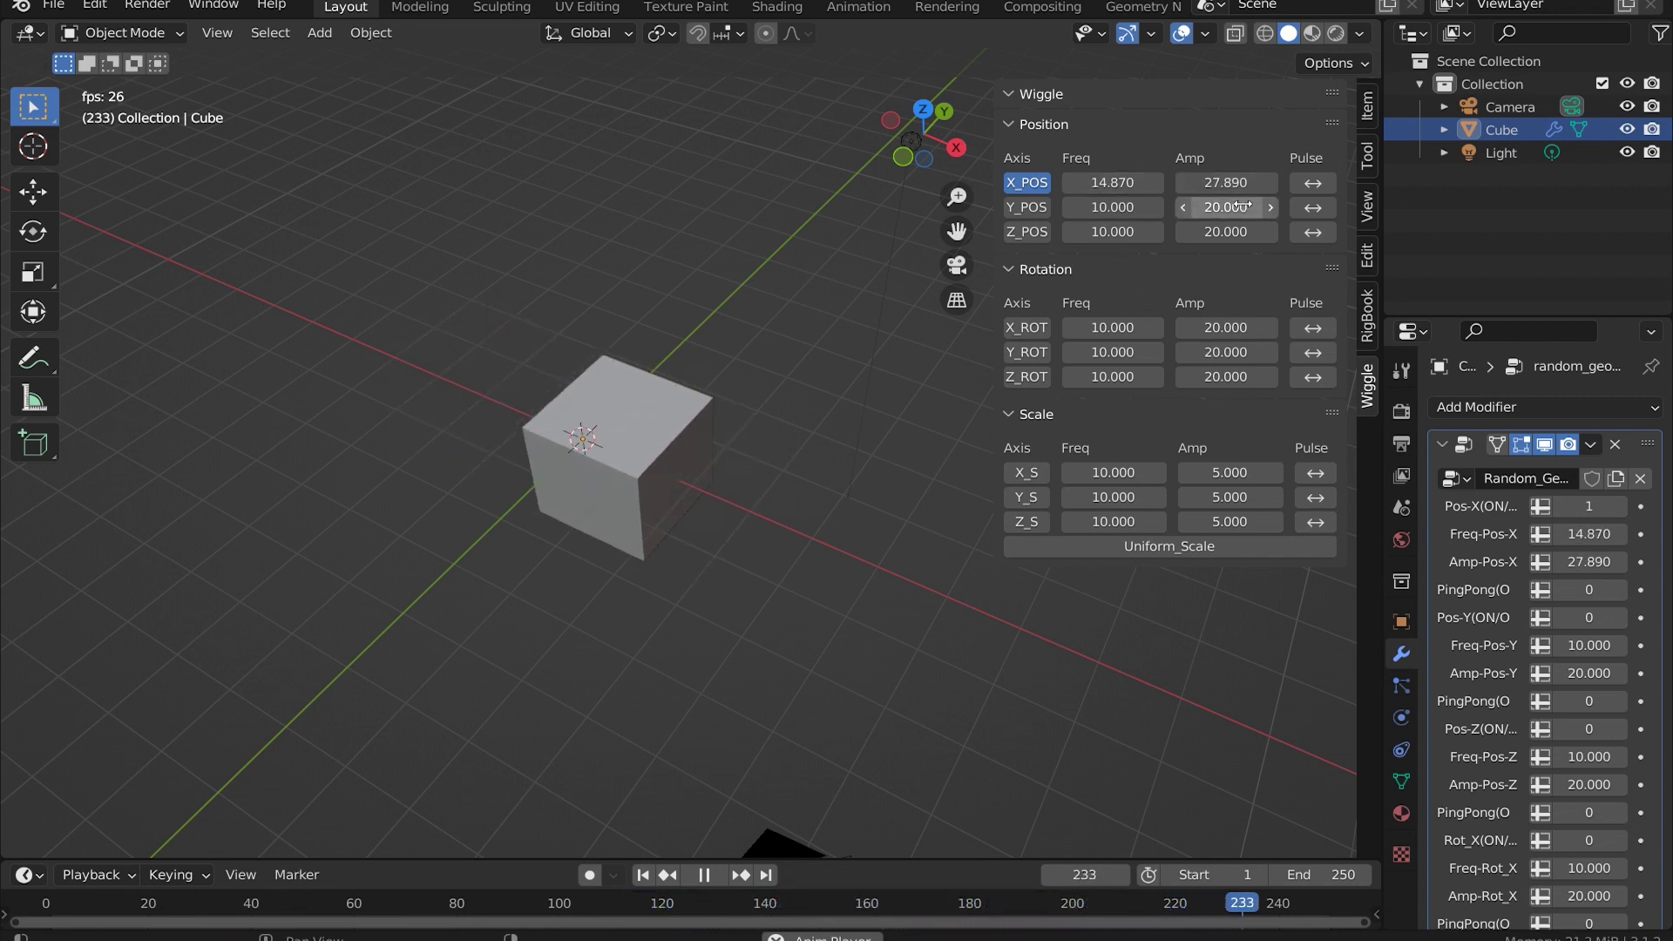
pyautogui.click(1310, 183)
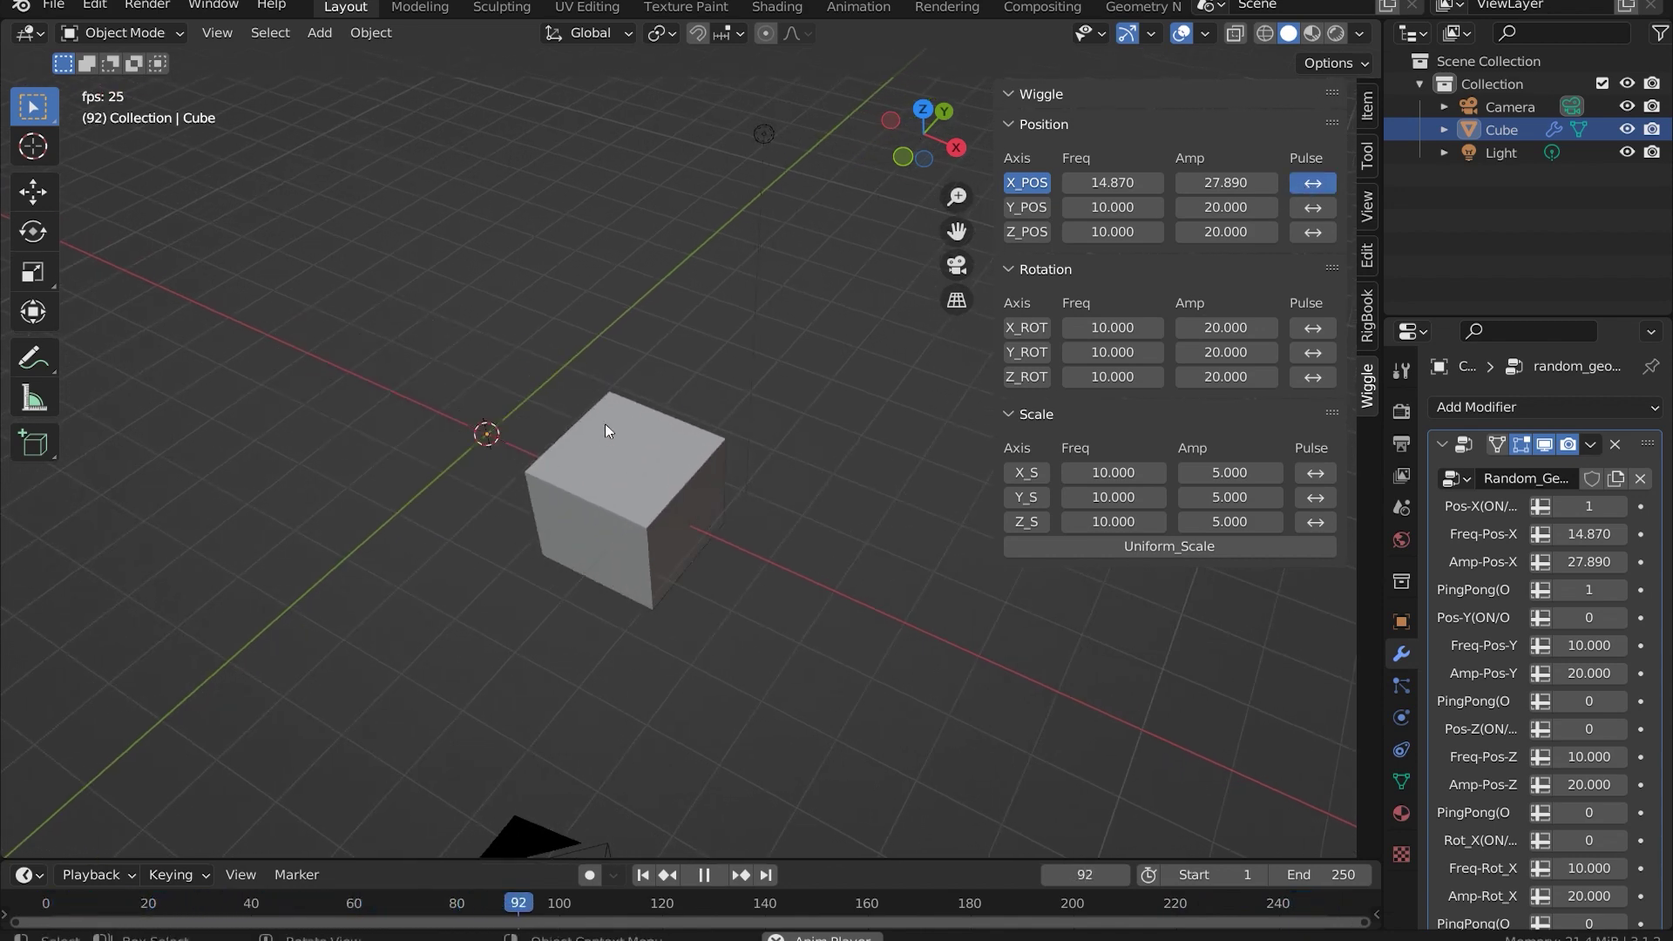
# Step: Turn off the cube's X_POS wiggle and its Pulse option
pyautogui.click(1028, 184)
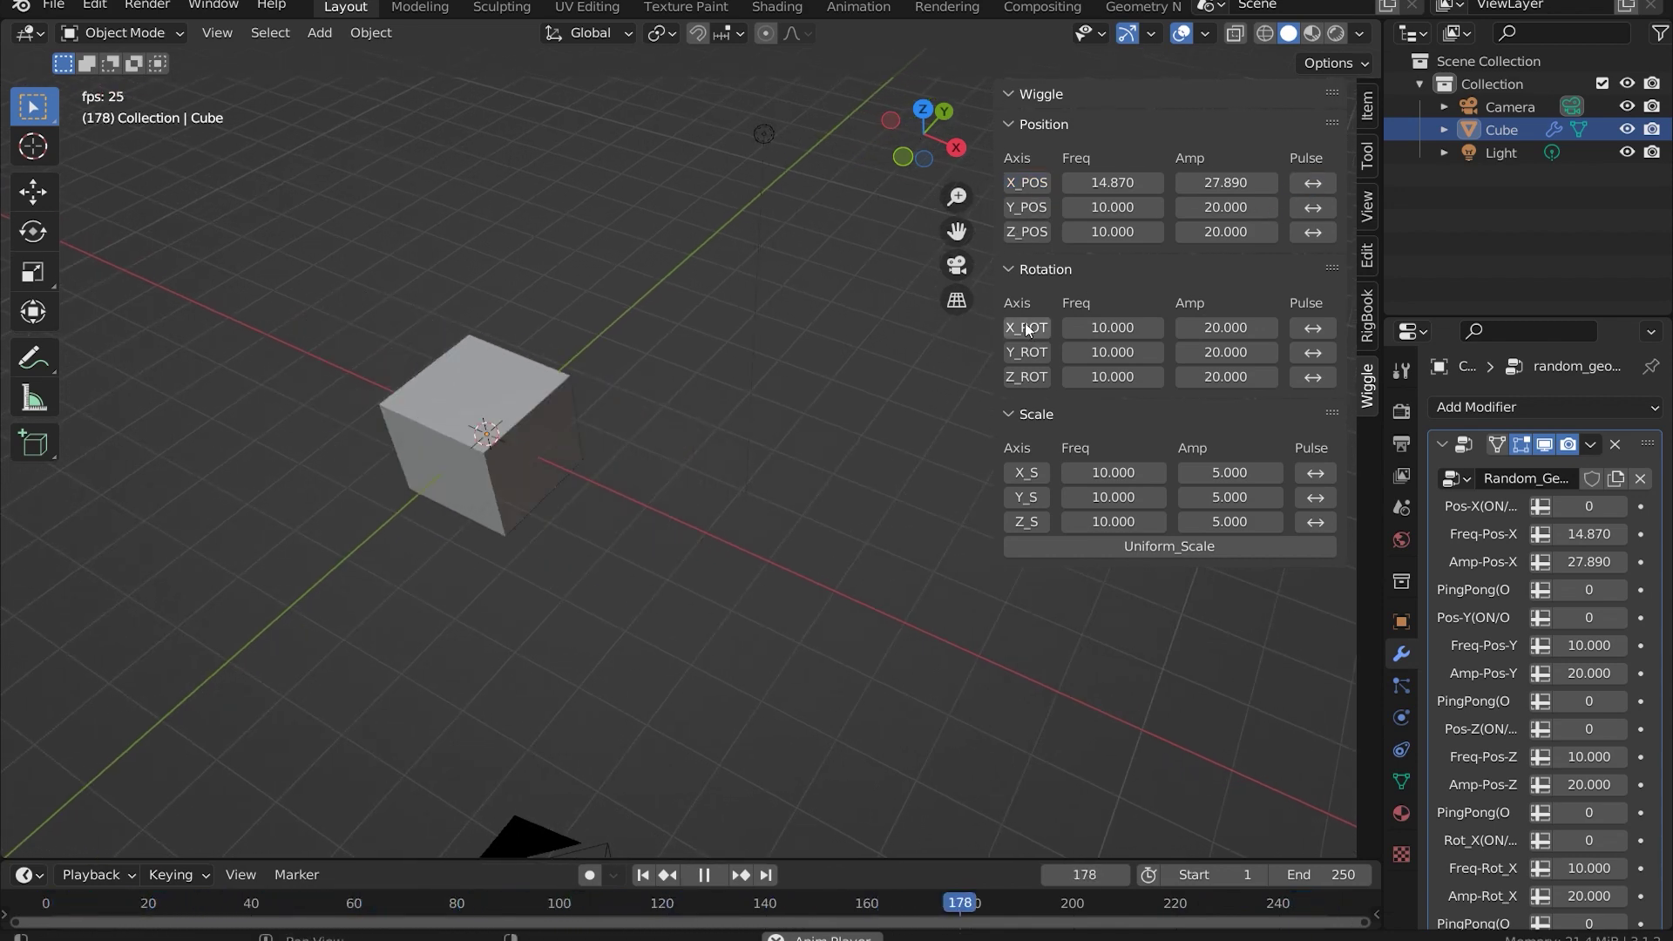
# Step: Turn on the cube's X_ROT wiggle and set its rotation amplitude to 25.27
pyautogui.moveTo(512, 461); pyautogui.dragTo(484, 425, button='middle')
pyautogui.scroll(2, 485, 425)
pyautogui.moveTo(1226, 327); pyautogui.dragTo(1255, 329)
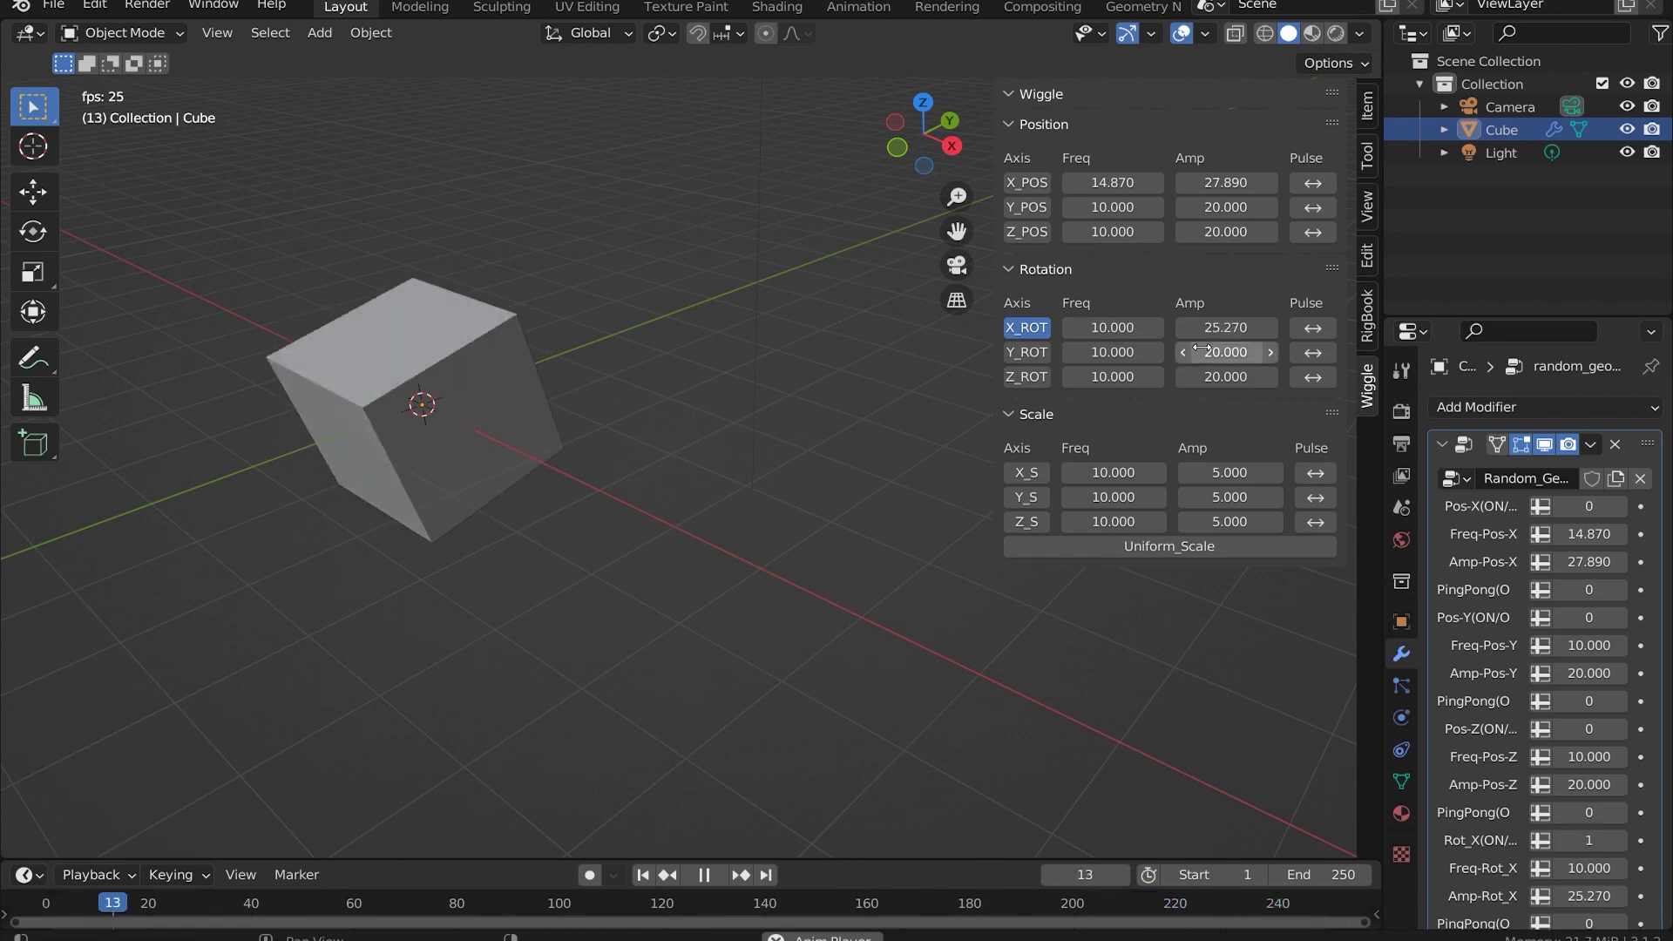
# Step: Turn off the cube's X_ROT wiggle and turn on X_S with Uniform_Scale and a scale amplitude of 4.07
pyautogui.click(1031, 329)
pyautogui.click(1029, 474)
pyautogui.scroll(-4, 724, 479)
pyautogui.moveTo(685, 480); pyautogui.dragTo(682, 503, button='middle')
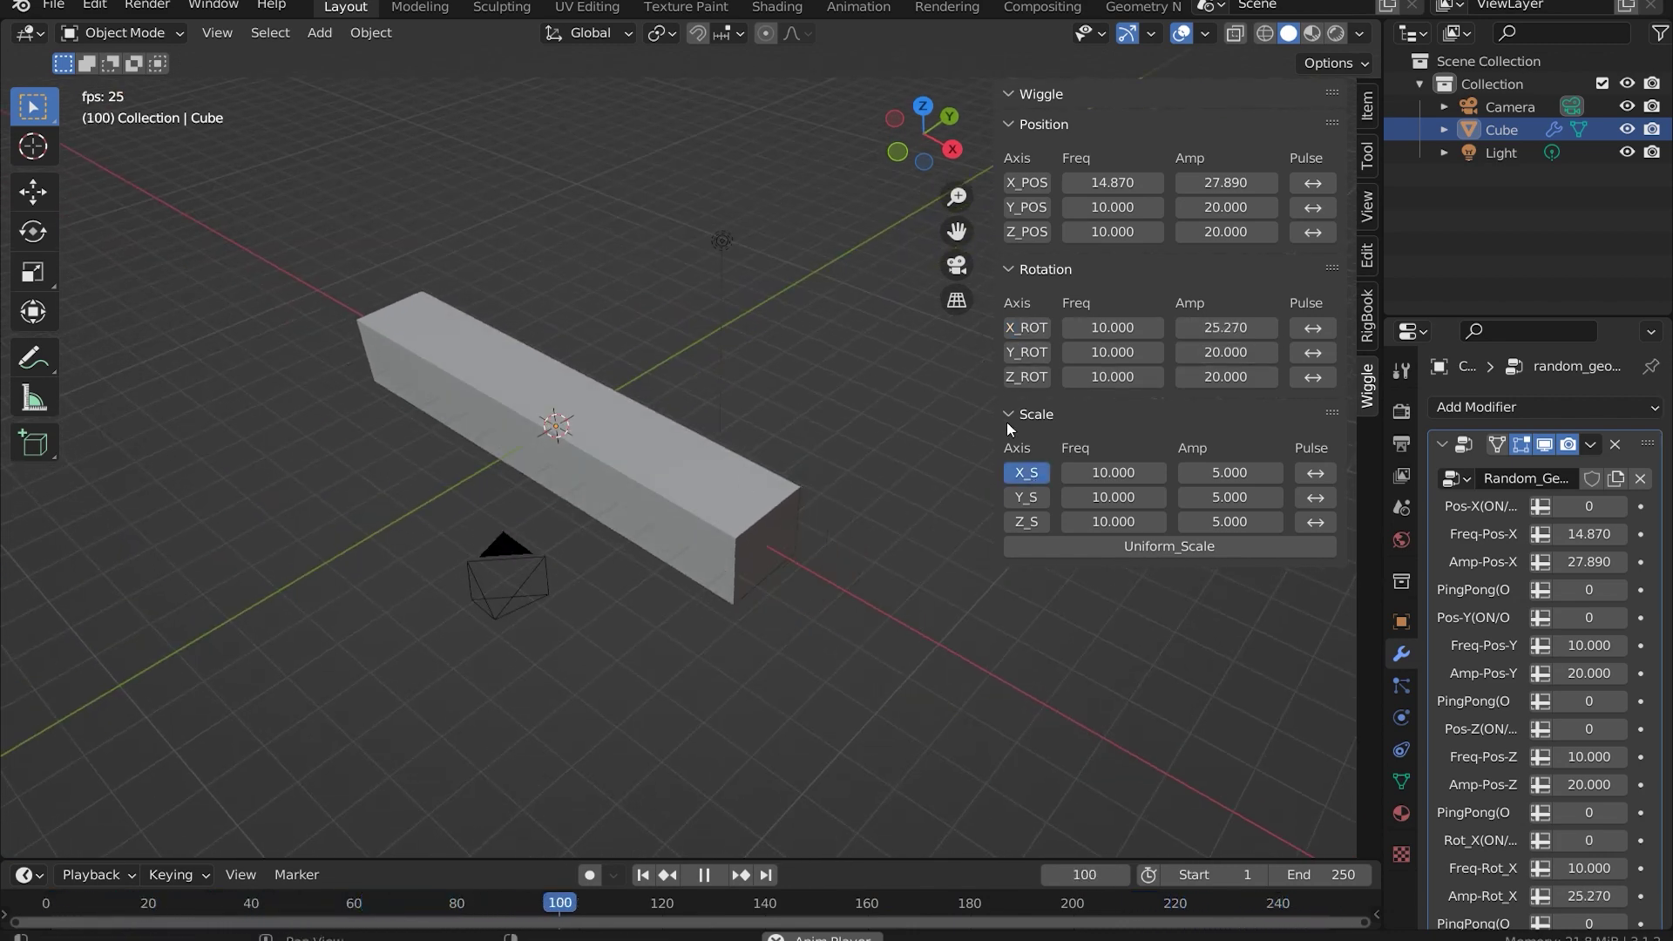
pyautogui.click(1118, 546)
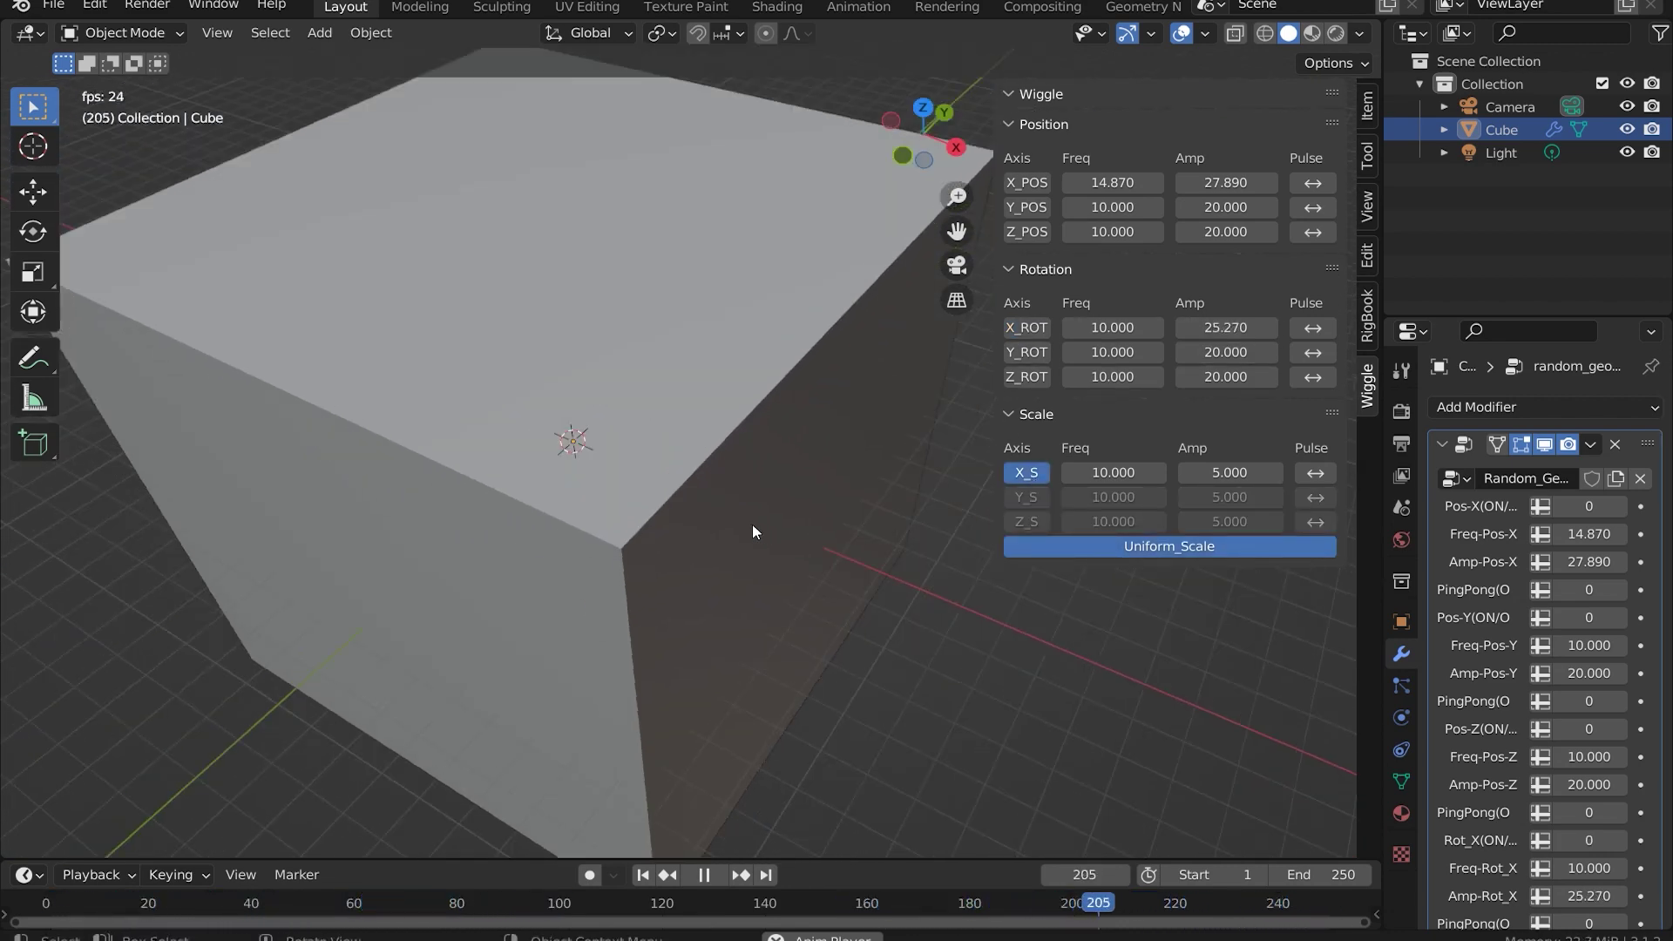
pyautogui.scroll(-5, 784, 532)
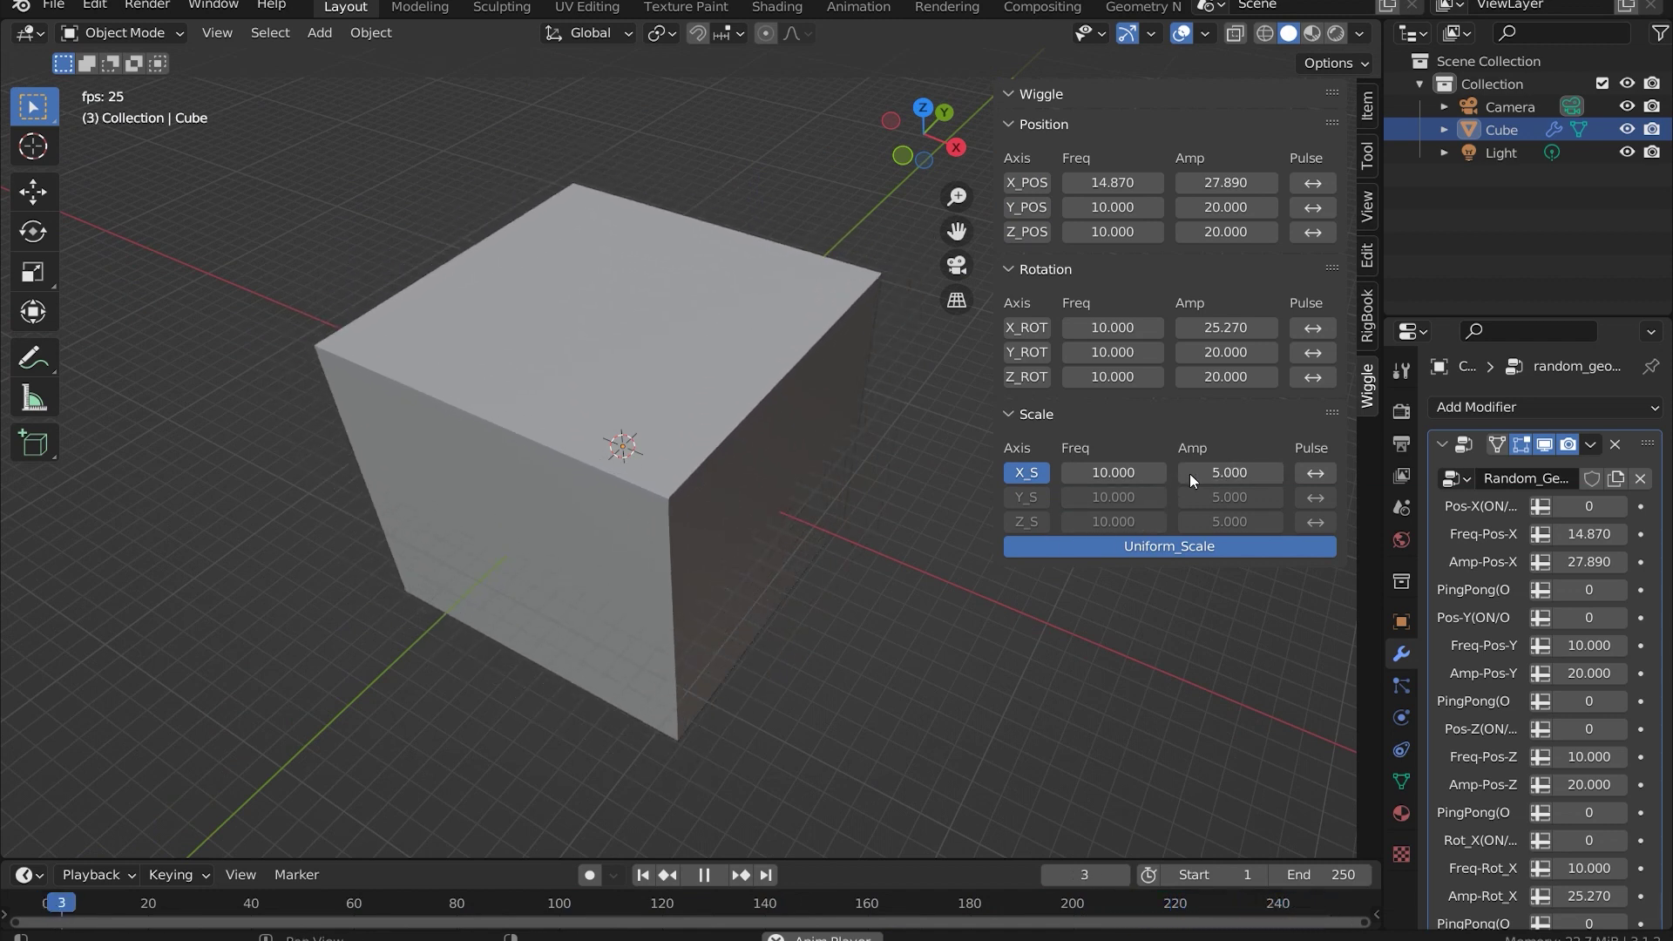
pyautogui.moveTo(1230, 472); pyautogui.dragTo(1223, 473)
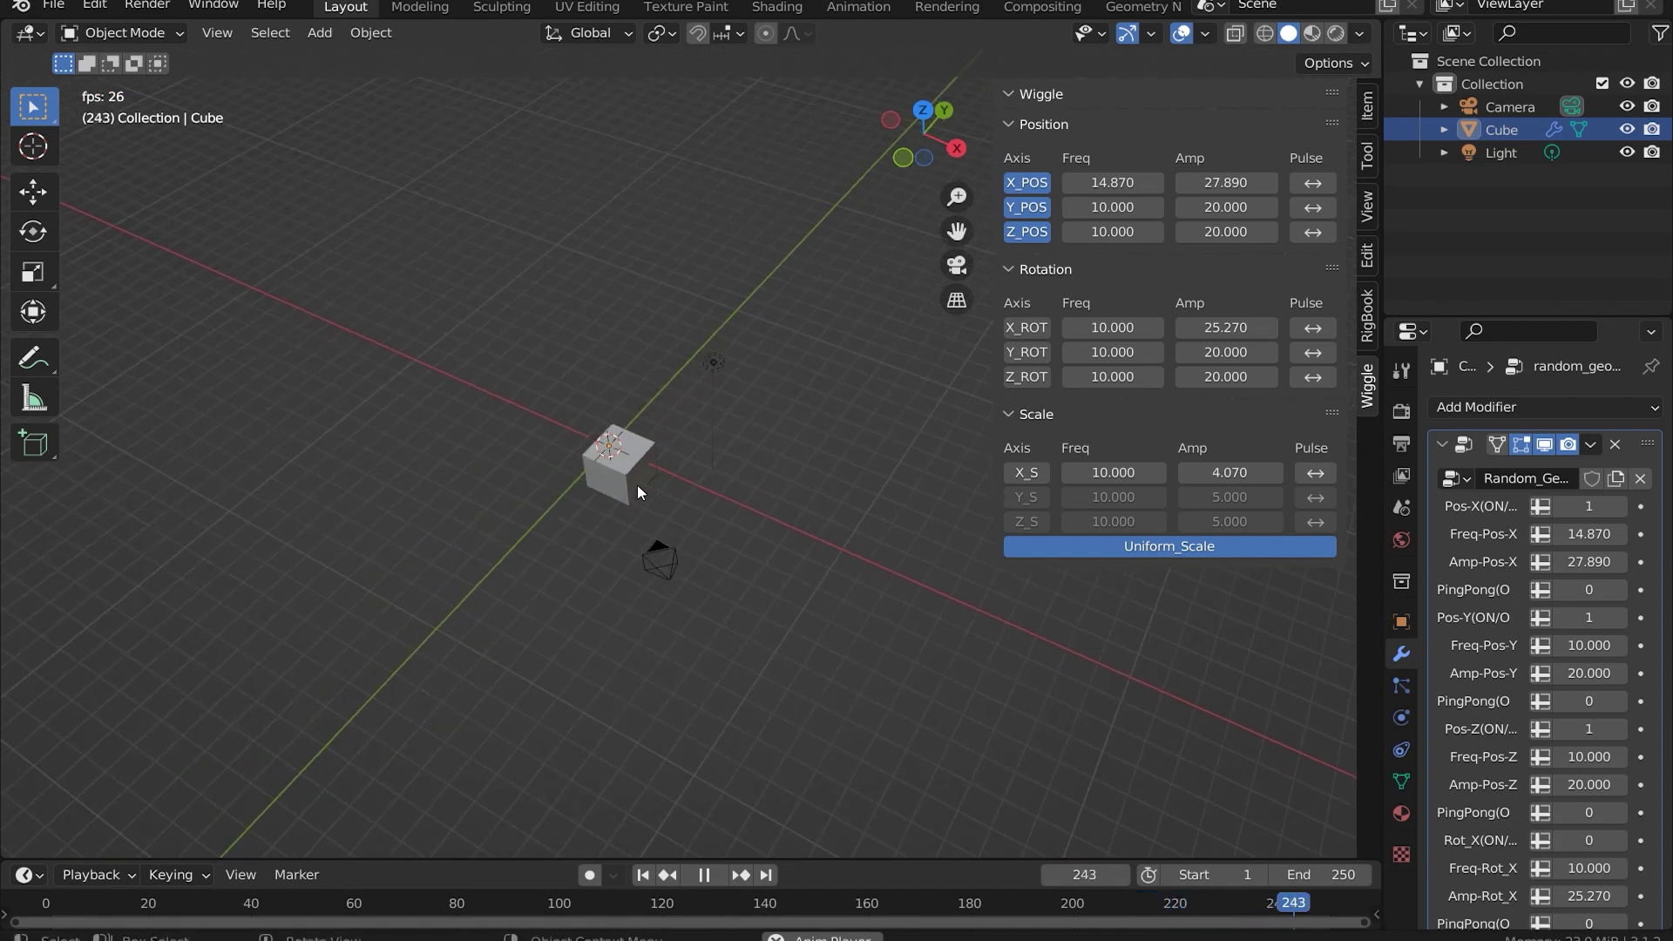
# Step: Move the cube to two different places in the scene while its X, Y and Z position wiggle plays
pyautogui.click(626, 437)
pyautogui.press('g')
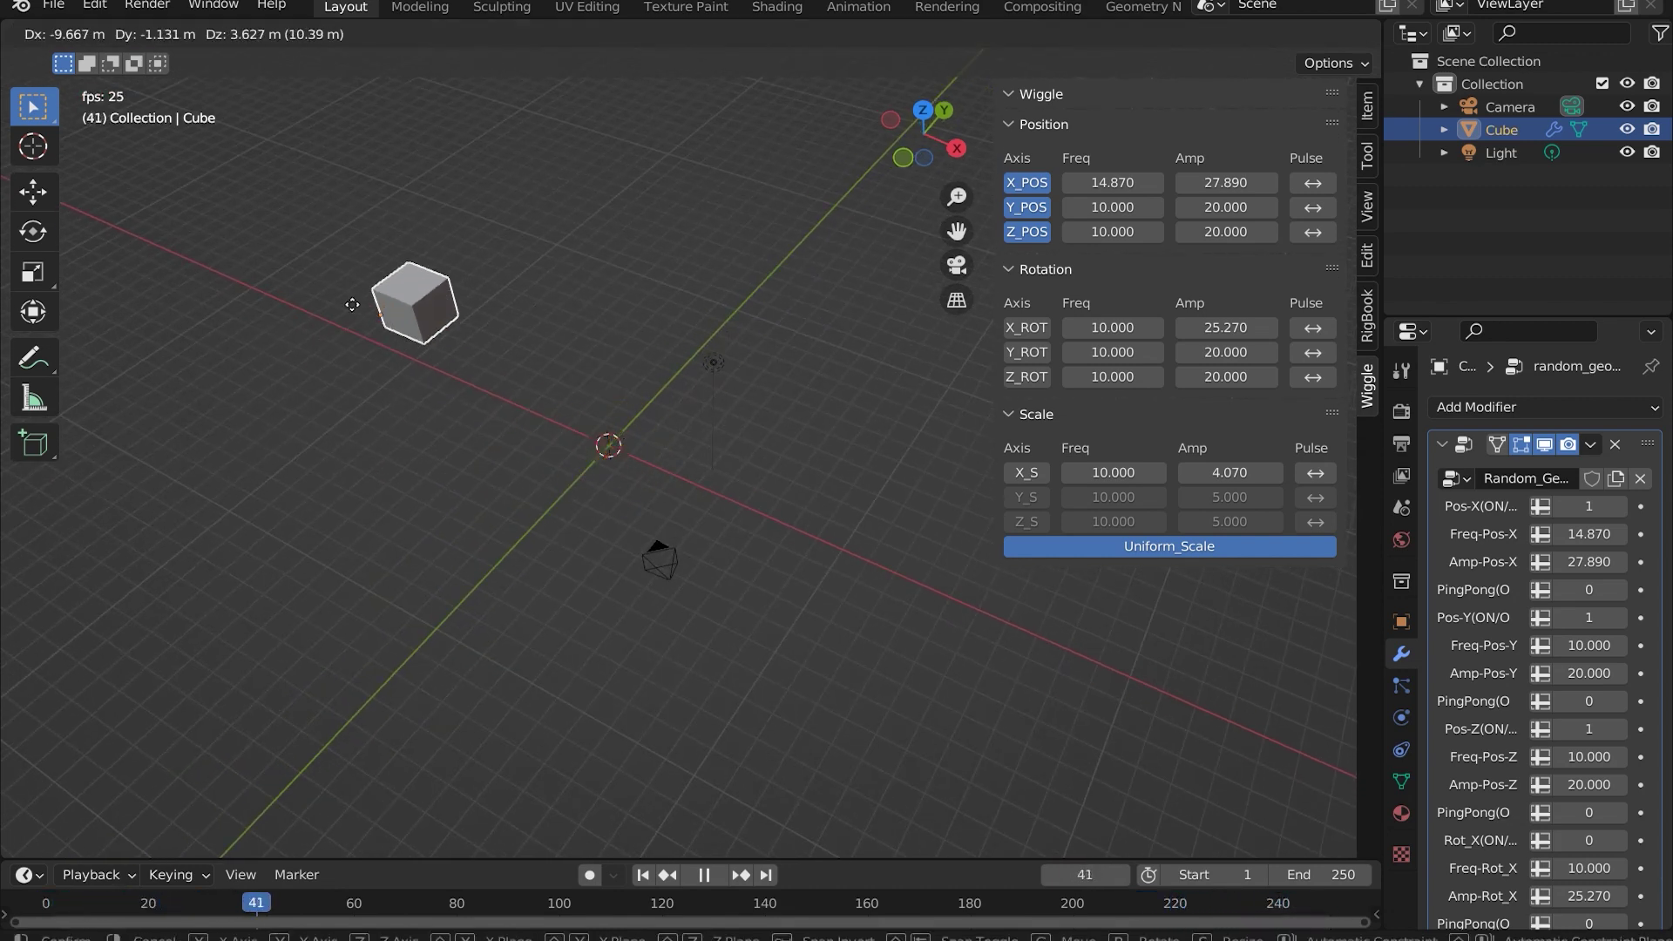
pyautogui.click(404, 307)
pyautogui.press('g')
pyautogui.click(872, 384)
# Step: Move the wiggling cube two more times across the scene and clear its location to return it to the origin
pyautogui.scroll(-2, 758, 419)
pyautogui.moveTo(667, 439); pyautogui.dragTo(889, 442, button='middle')
pyautogui.press('g')
pyautogui.click(890, 511)
pyautogui.moveTo(785, 482); pyautogui.dragTo(580, 429, button='middle')
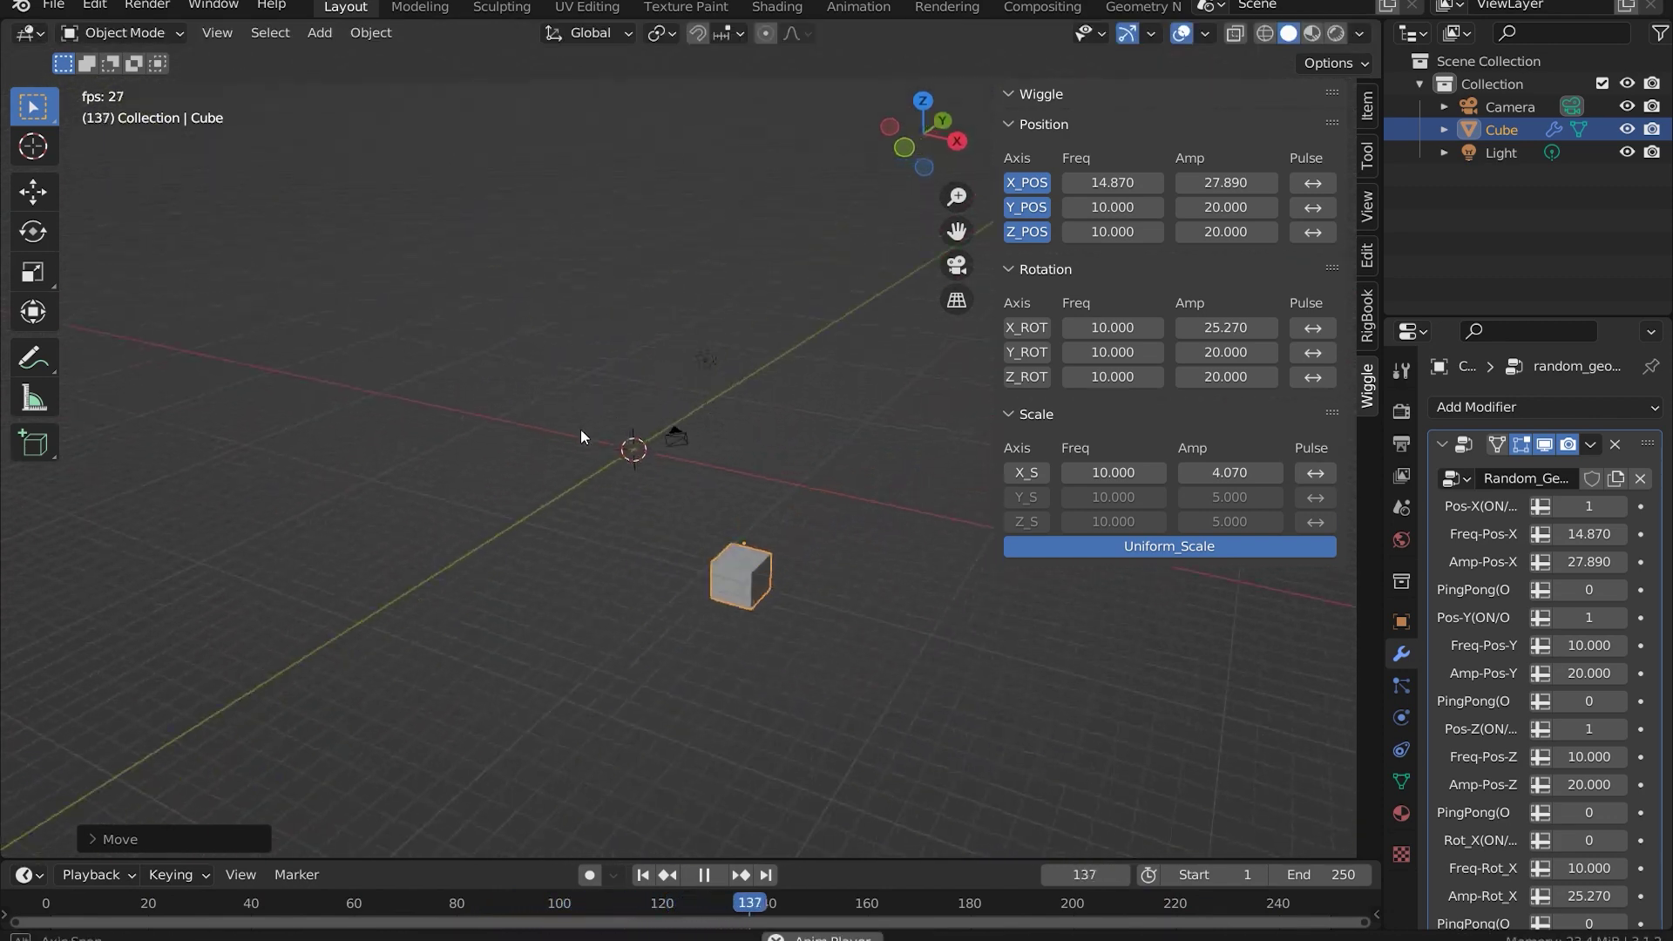
pyautogui.press('g')
pyautogui.click(446, 432)
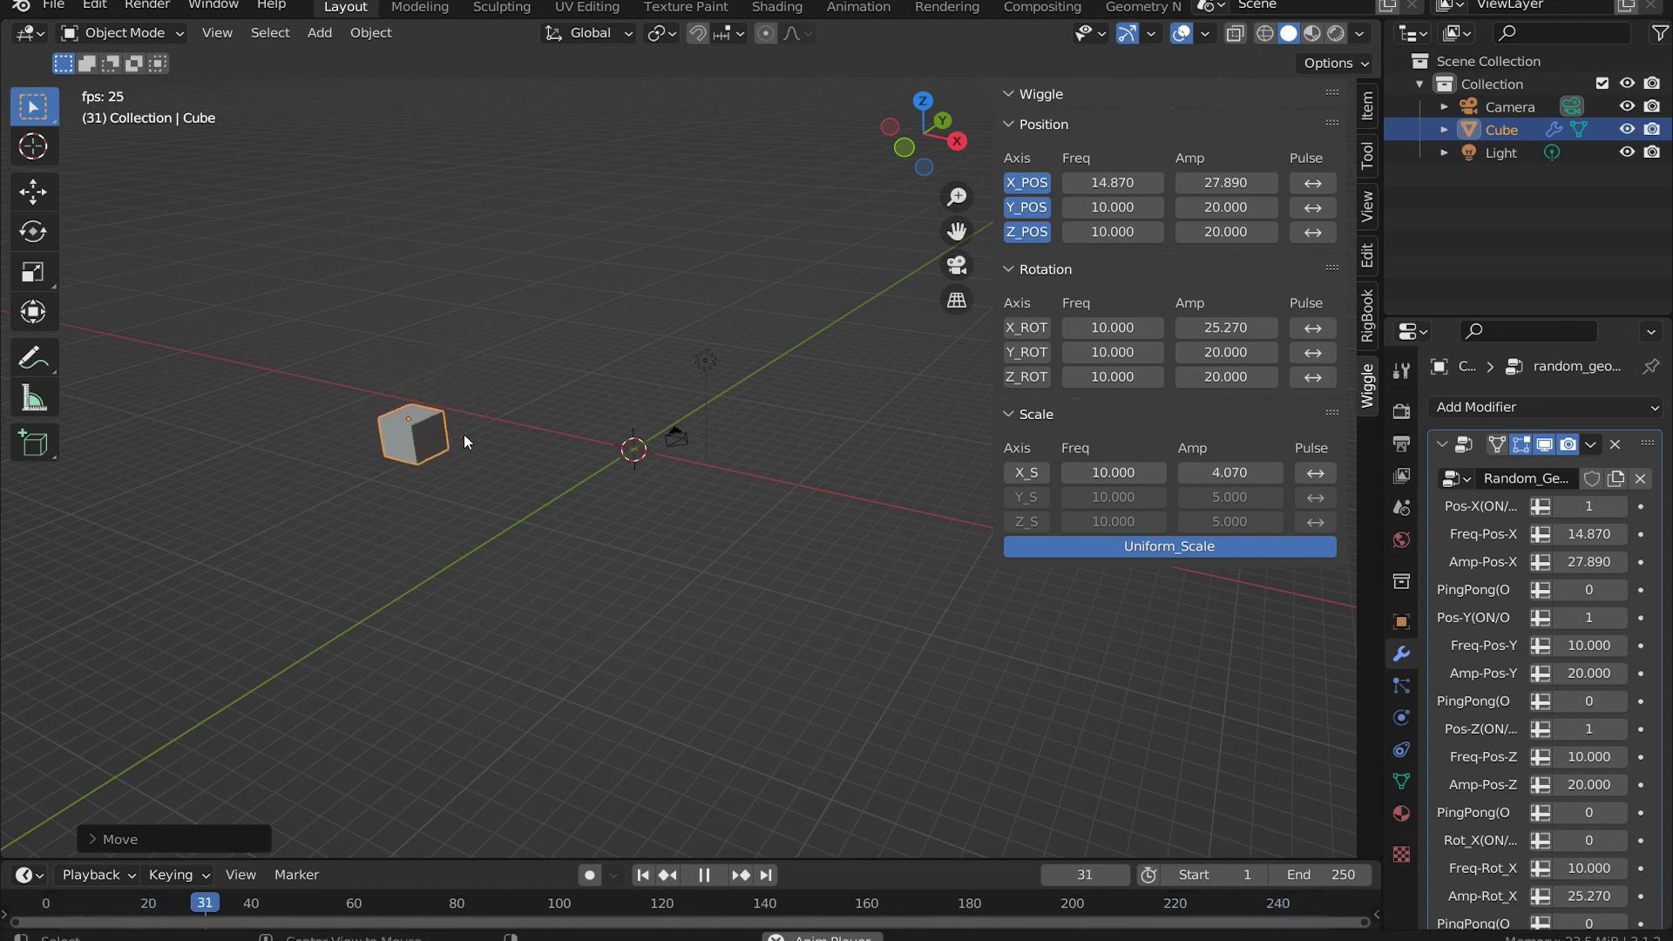
pyautogui.hotkey('alt', 'g')
pyautogui.scroll(4, 531, 437)
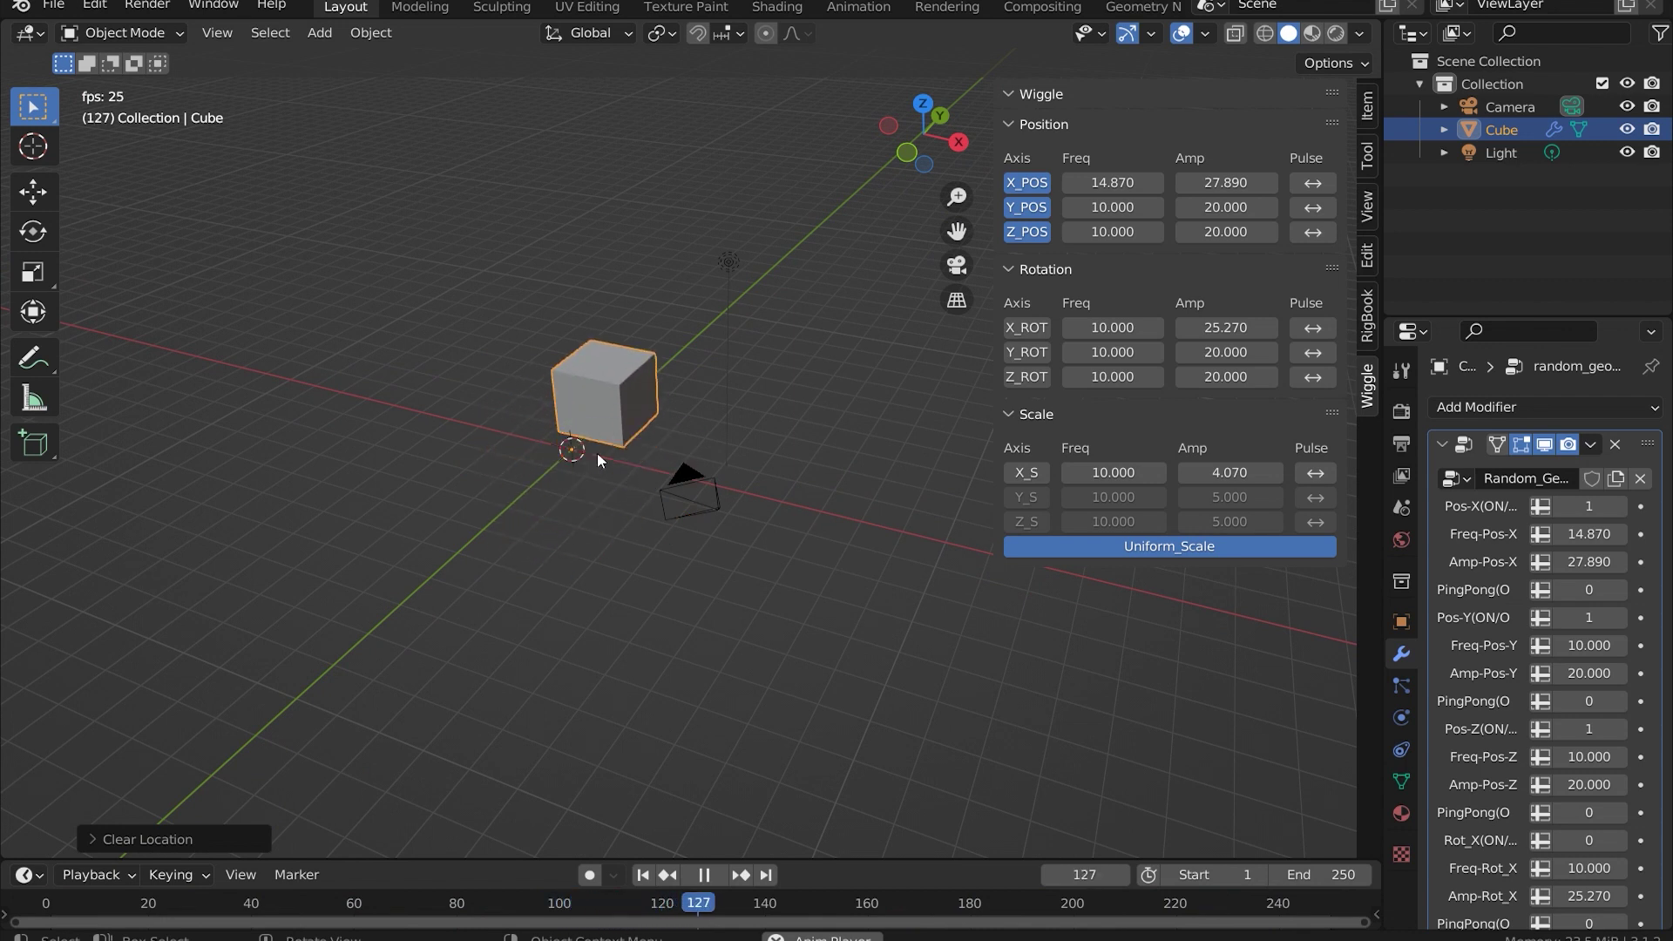
# Step: Play the sailboat scene's animation, apply the Wiggle add-on to the boat, and turn on Z_POS and X_ROT
pyautogui.press('space')
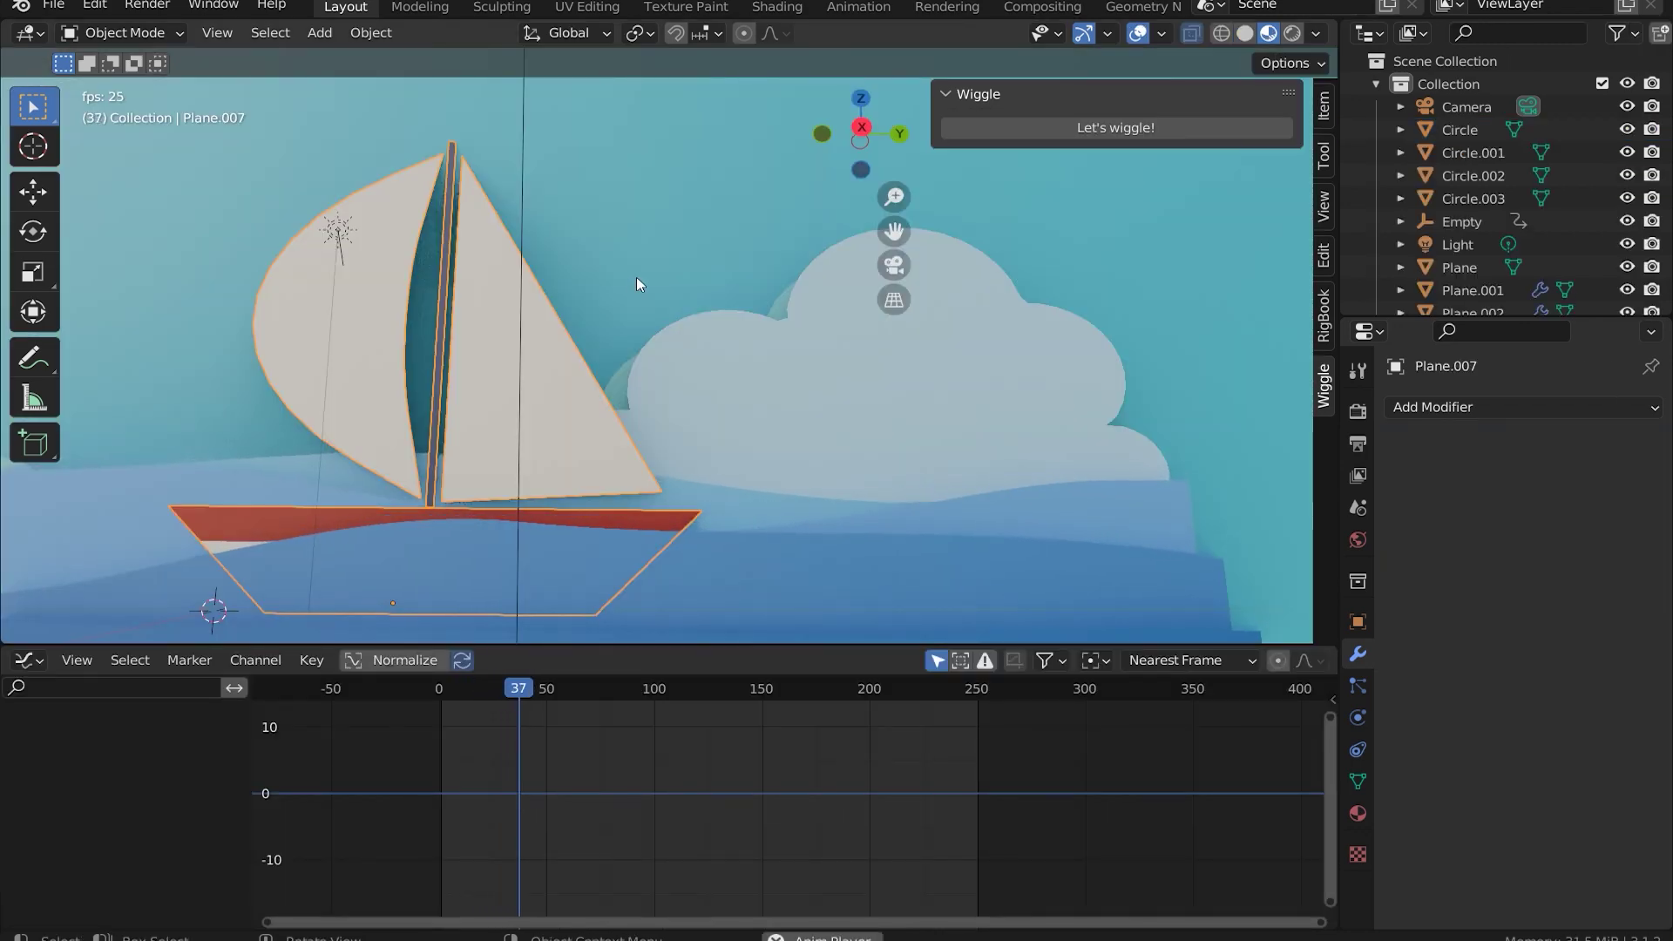
pyautogui.click(631, 306)
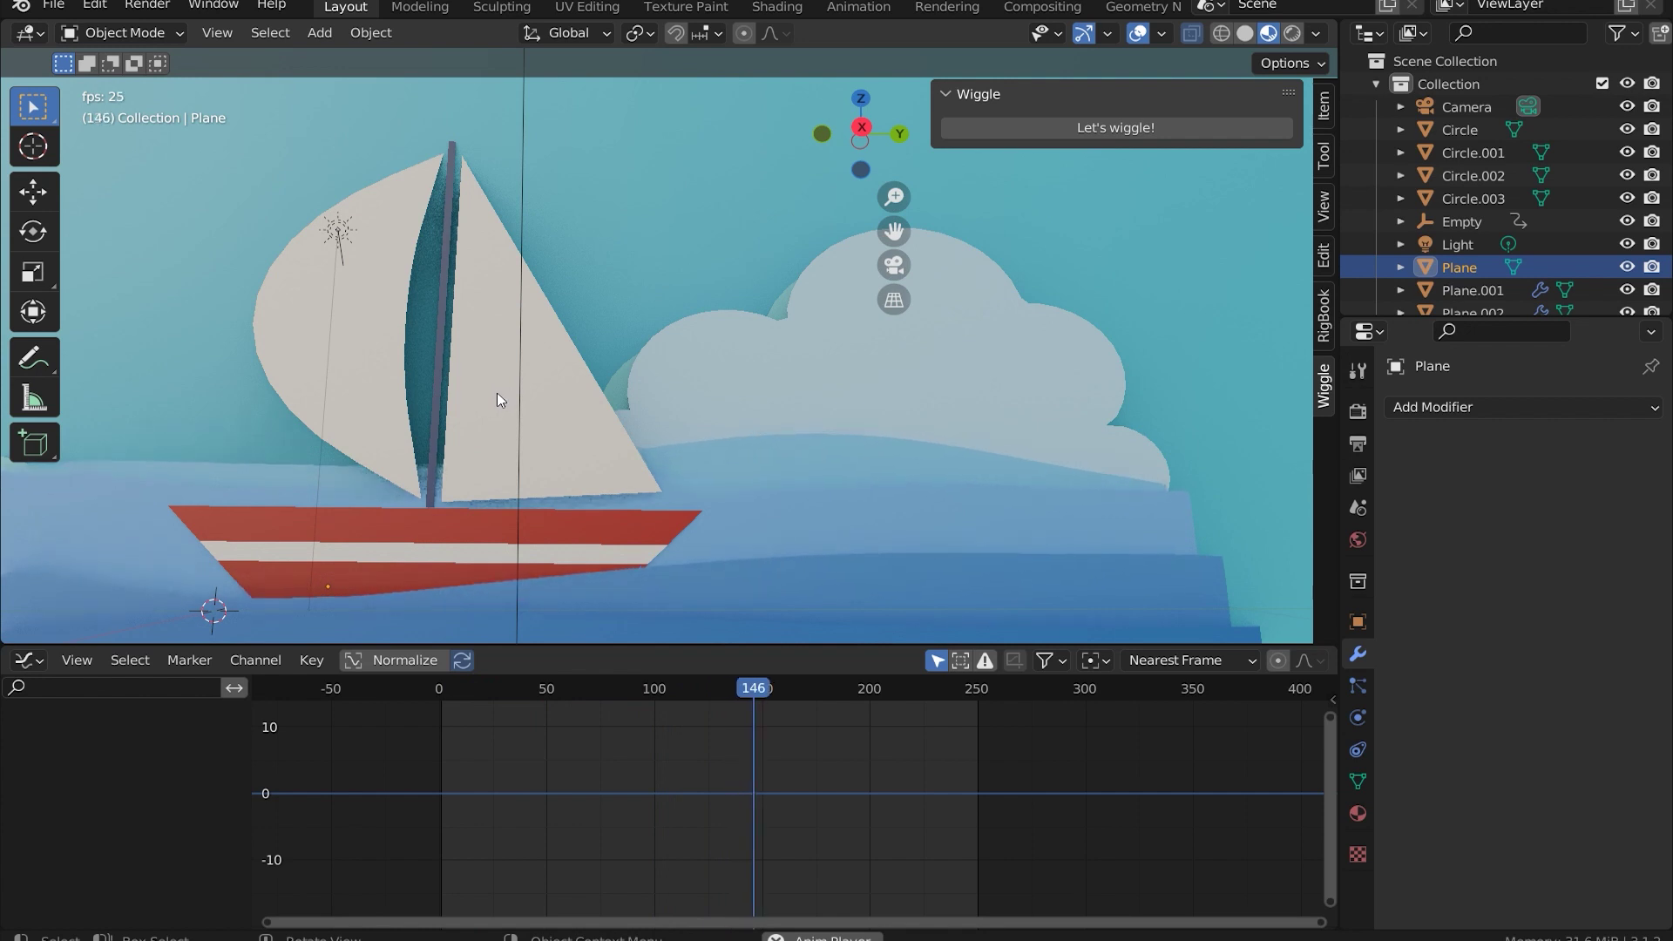
pyautogui.click(497, 368)
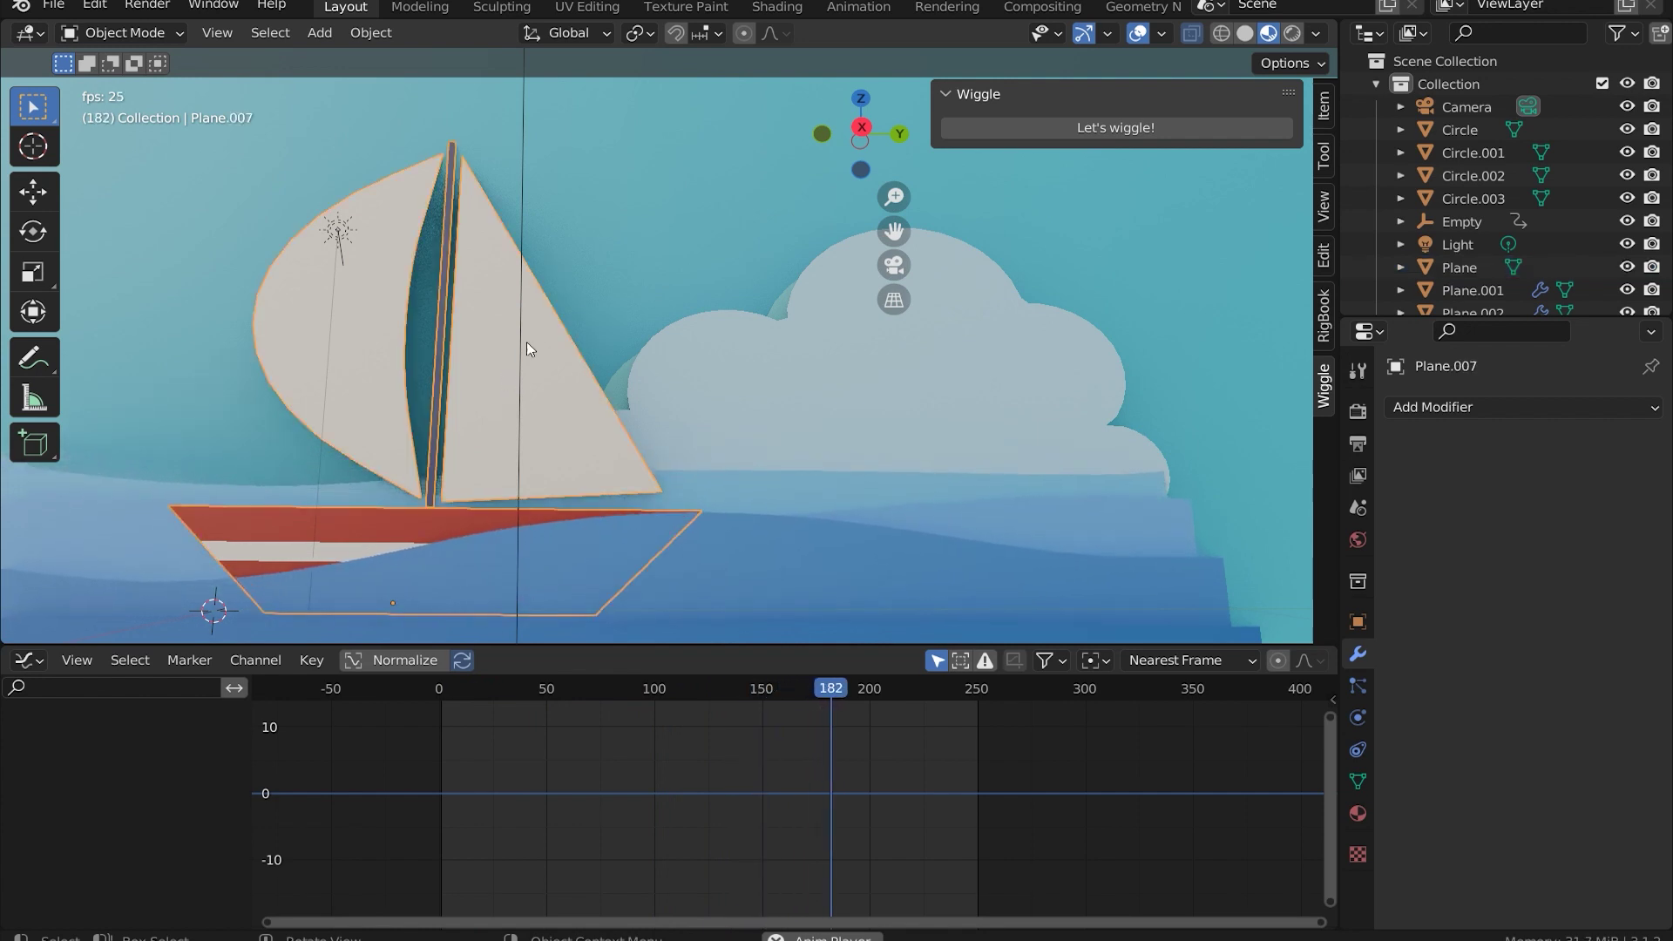
pyautogui.click(1042, 133)
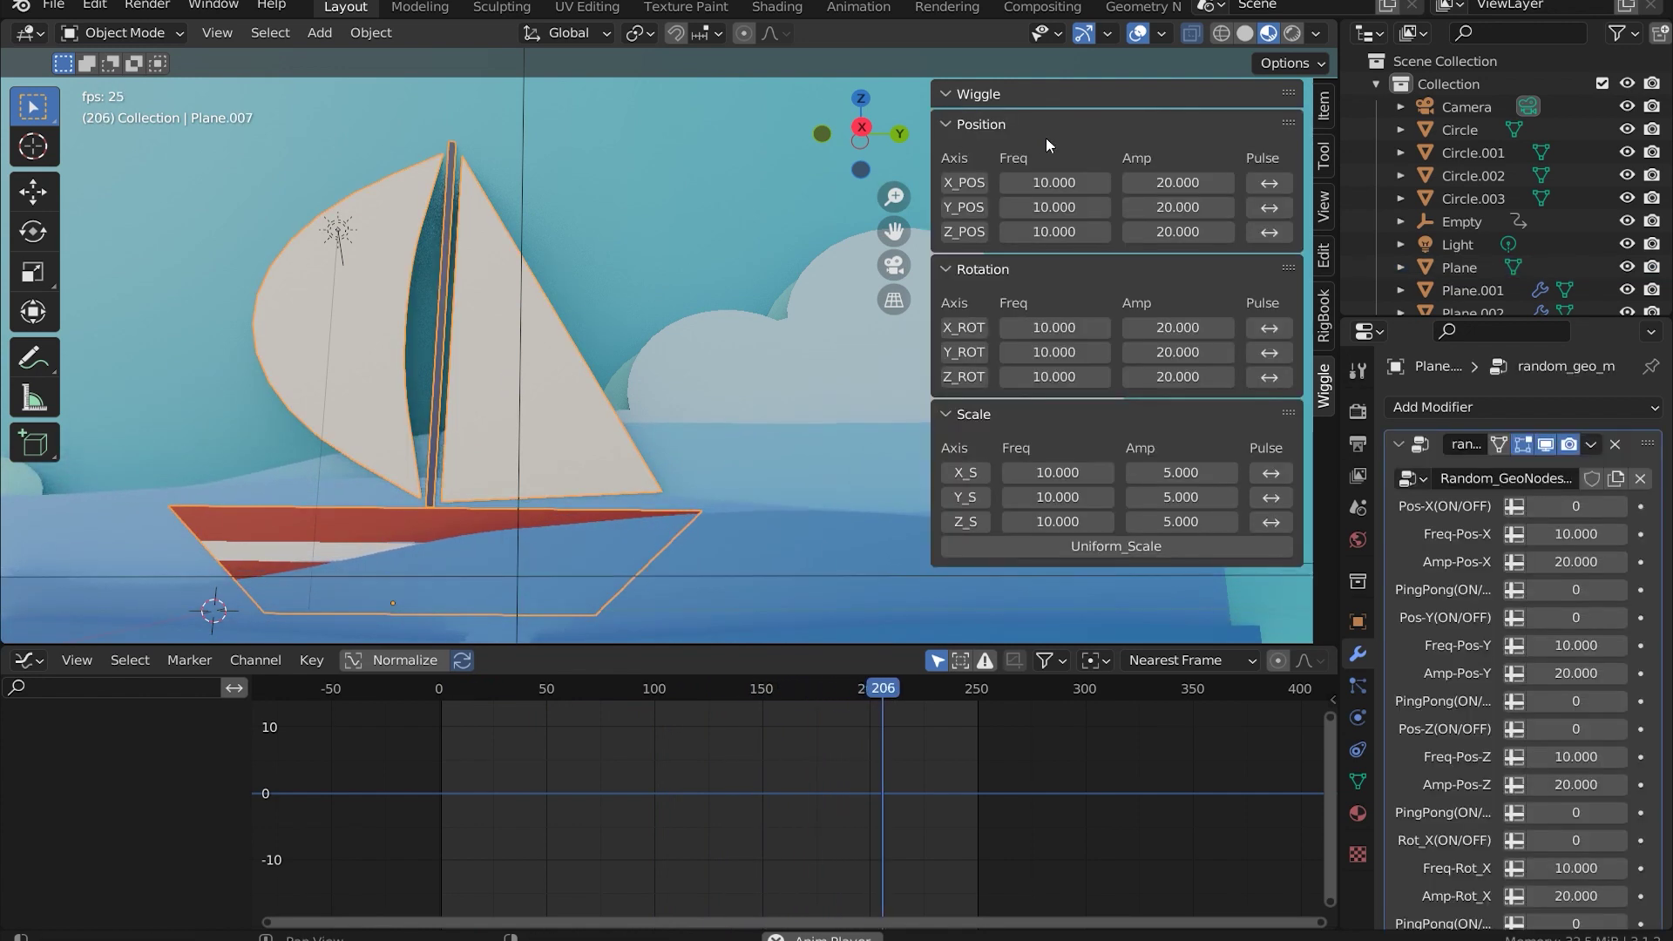
pyautogui.click(963, 231)
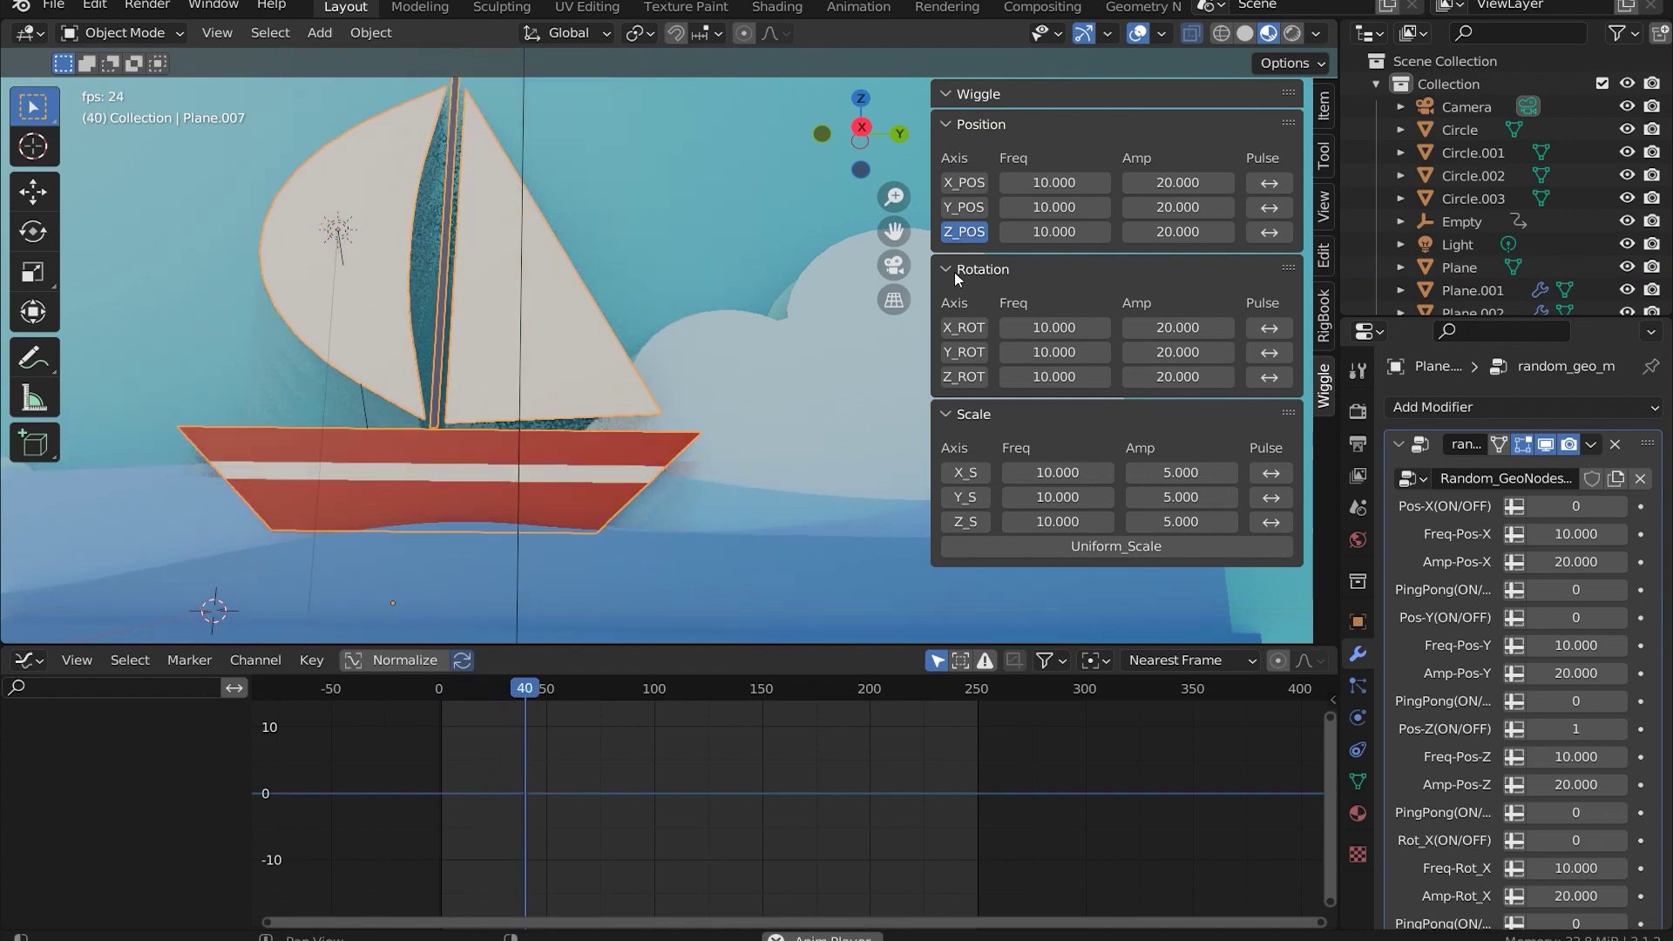
pyautogui.click(963, 328)
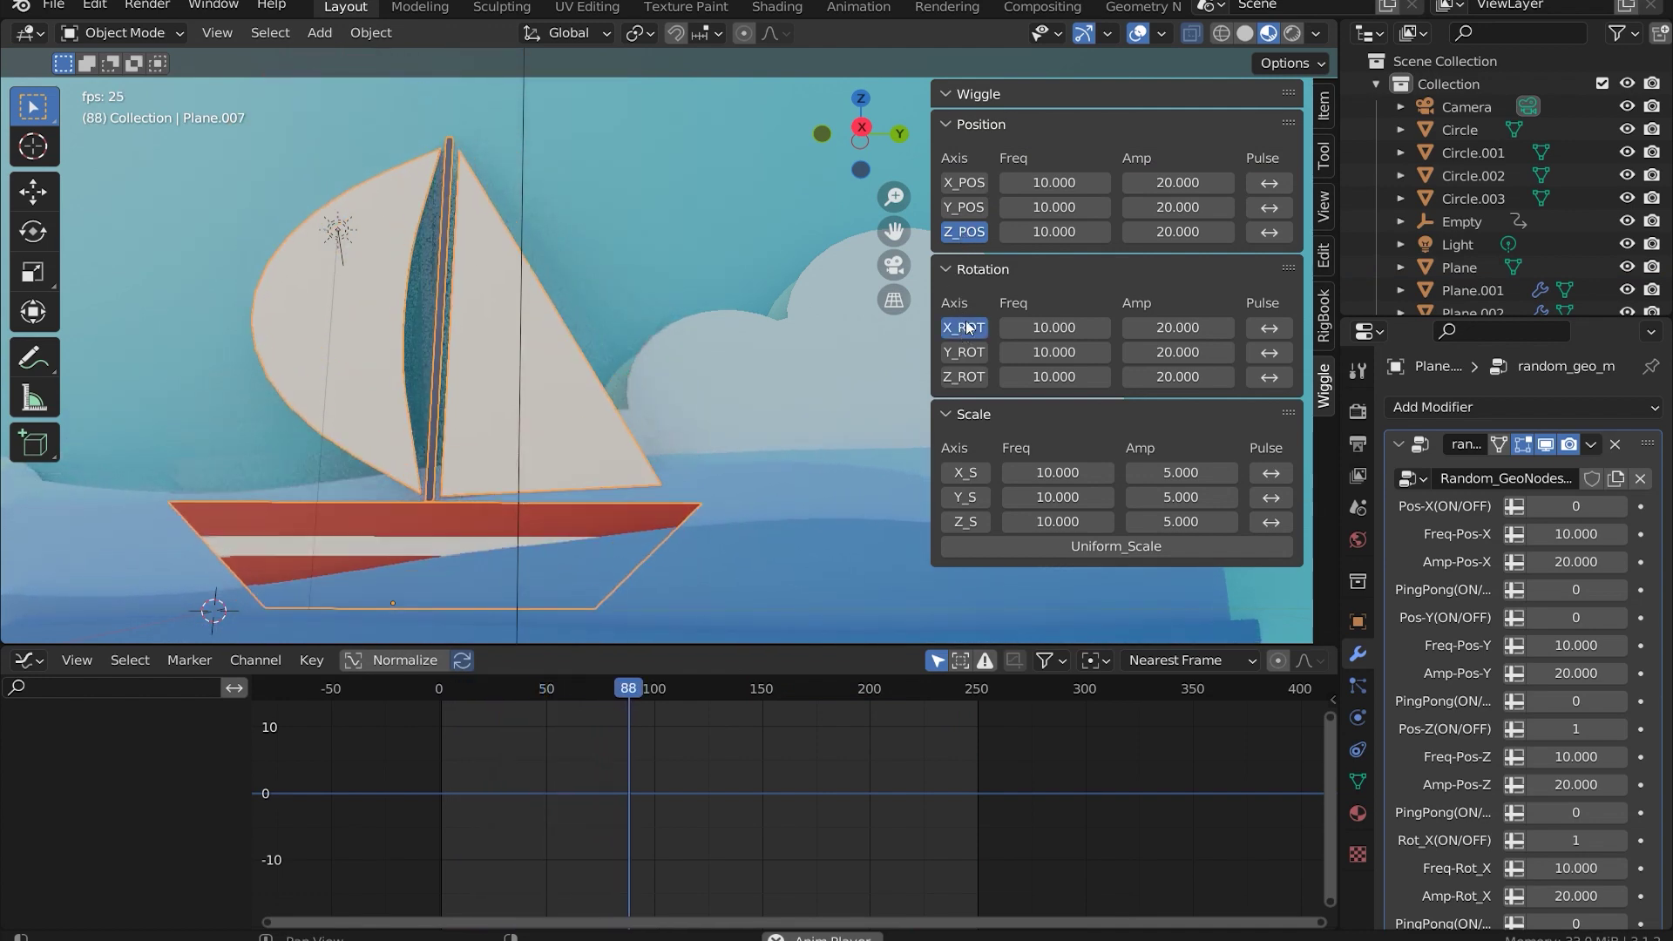
# Step: Set the boat's Z_POS wiggle to frequency 3 and amplitude 5
pyautogui.click(1054, 232)
pyautogui.write('3')
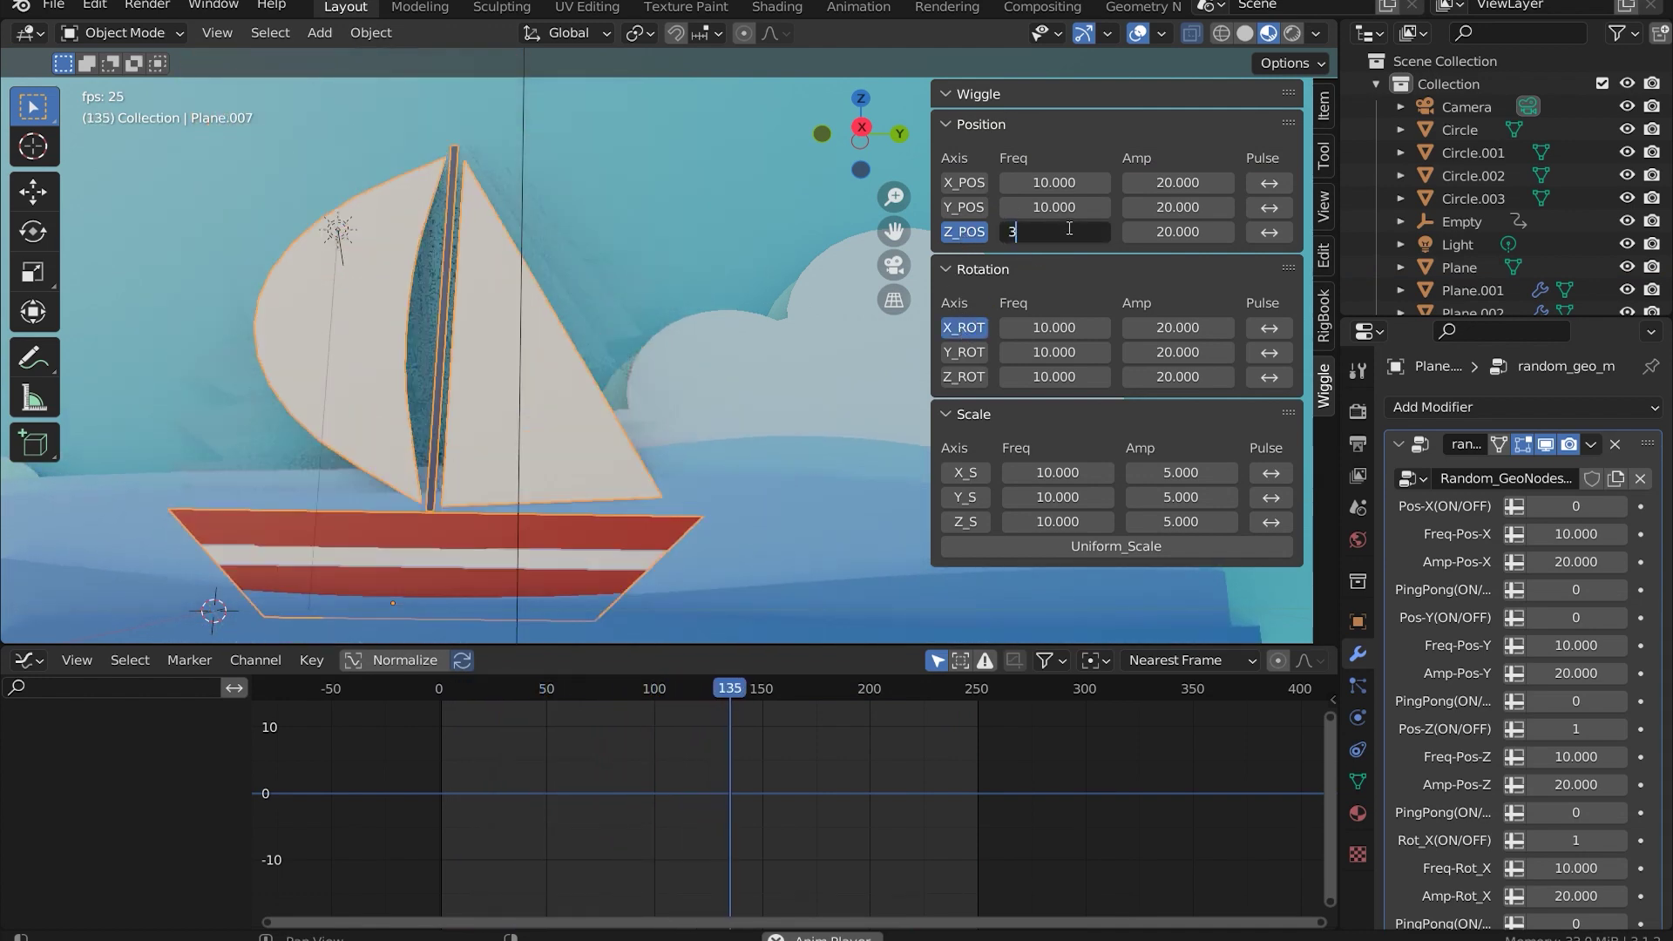
pyautogui.press('Return')
pyautogui.click(1177, 232)
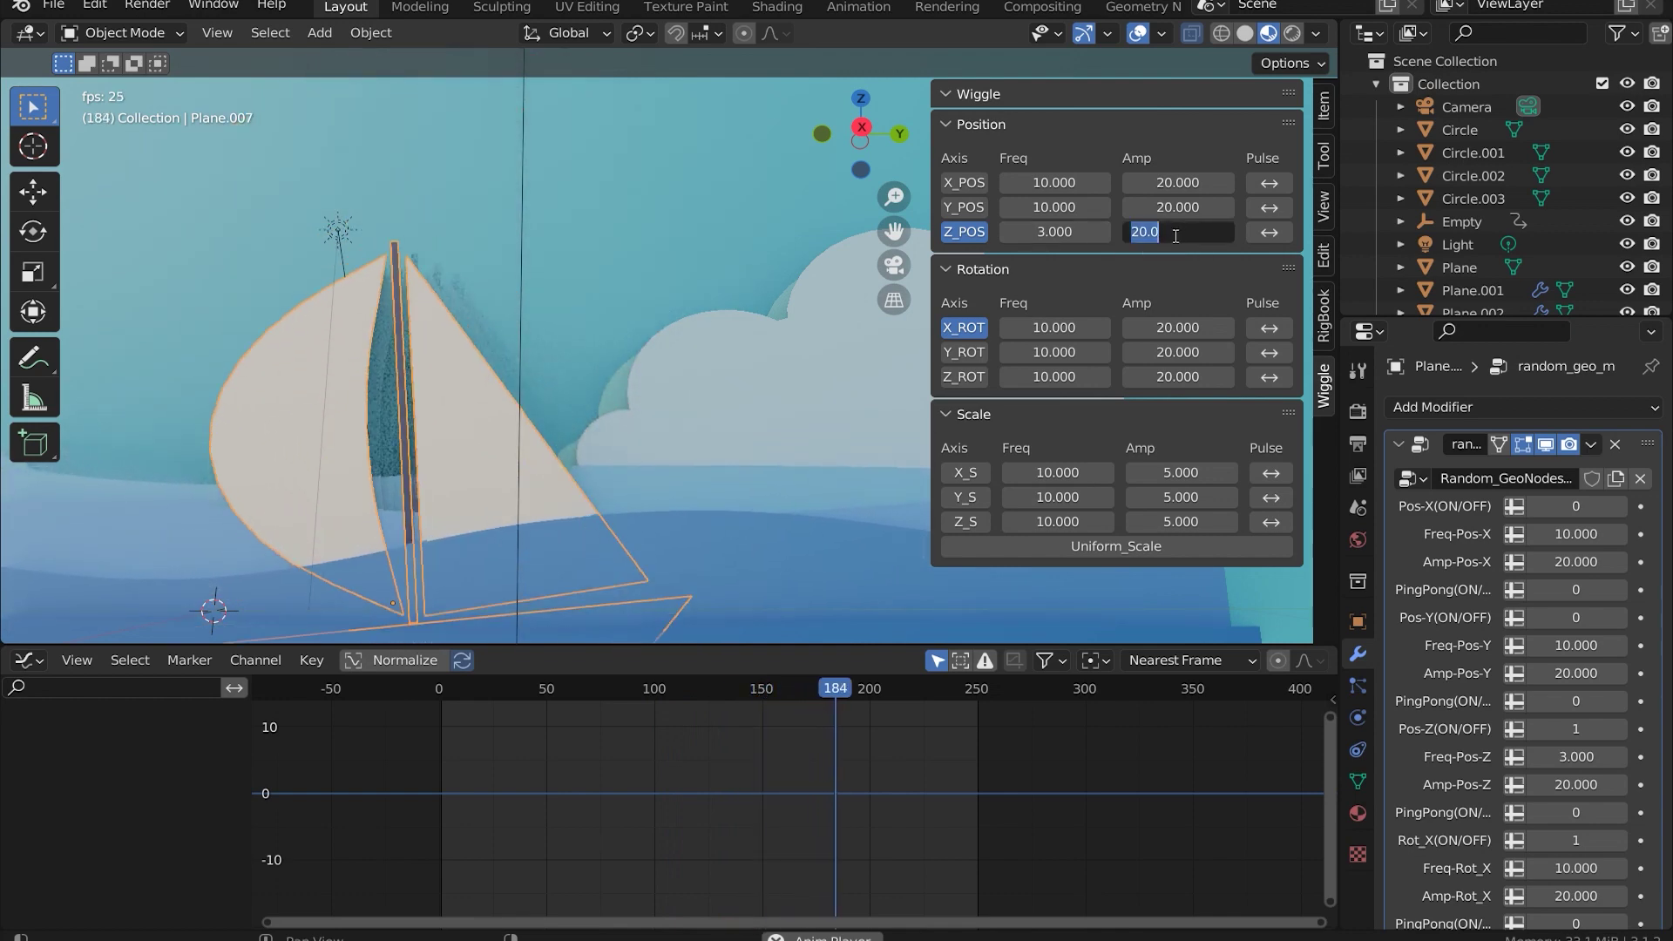
pyautogui.write('5')
pyautogui.press('Return')
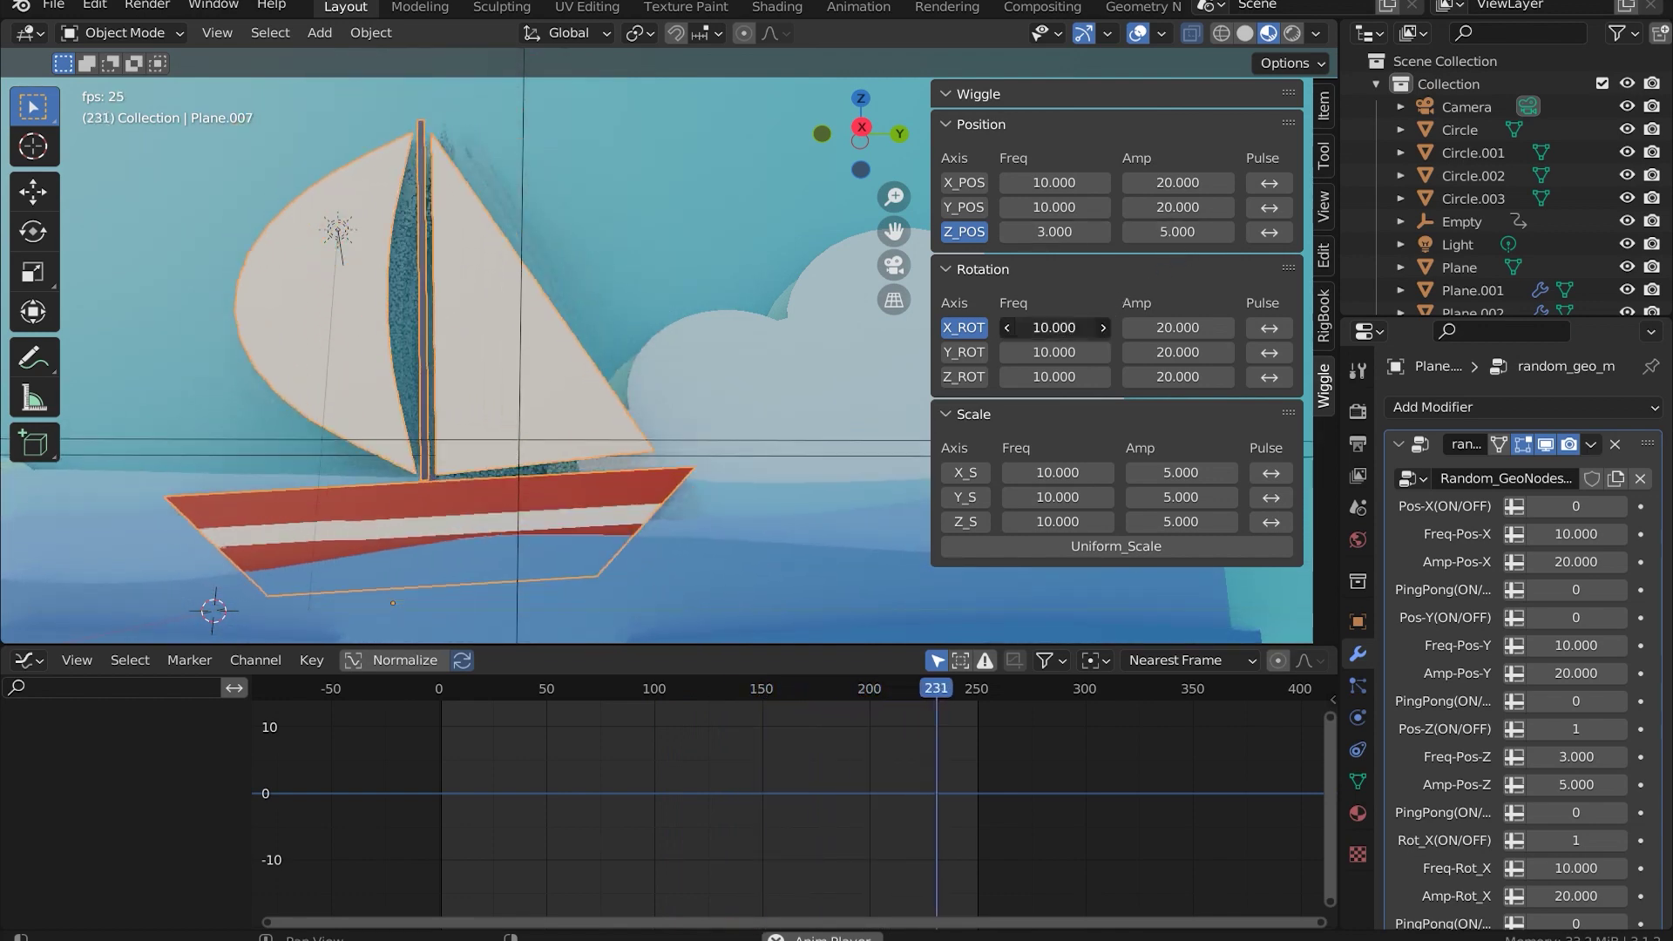
# Step: Set the boat's X_ROT wiggle to frequency 5 and amplitude 7, and hide the viewport overlays
pyautogui.click(1059, 329)
pyautogui.write('5')
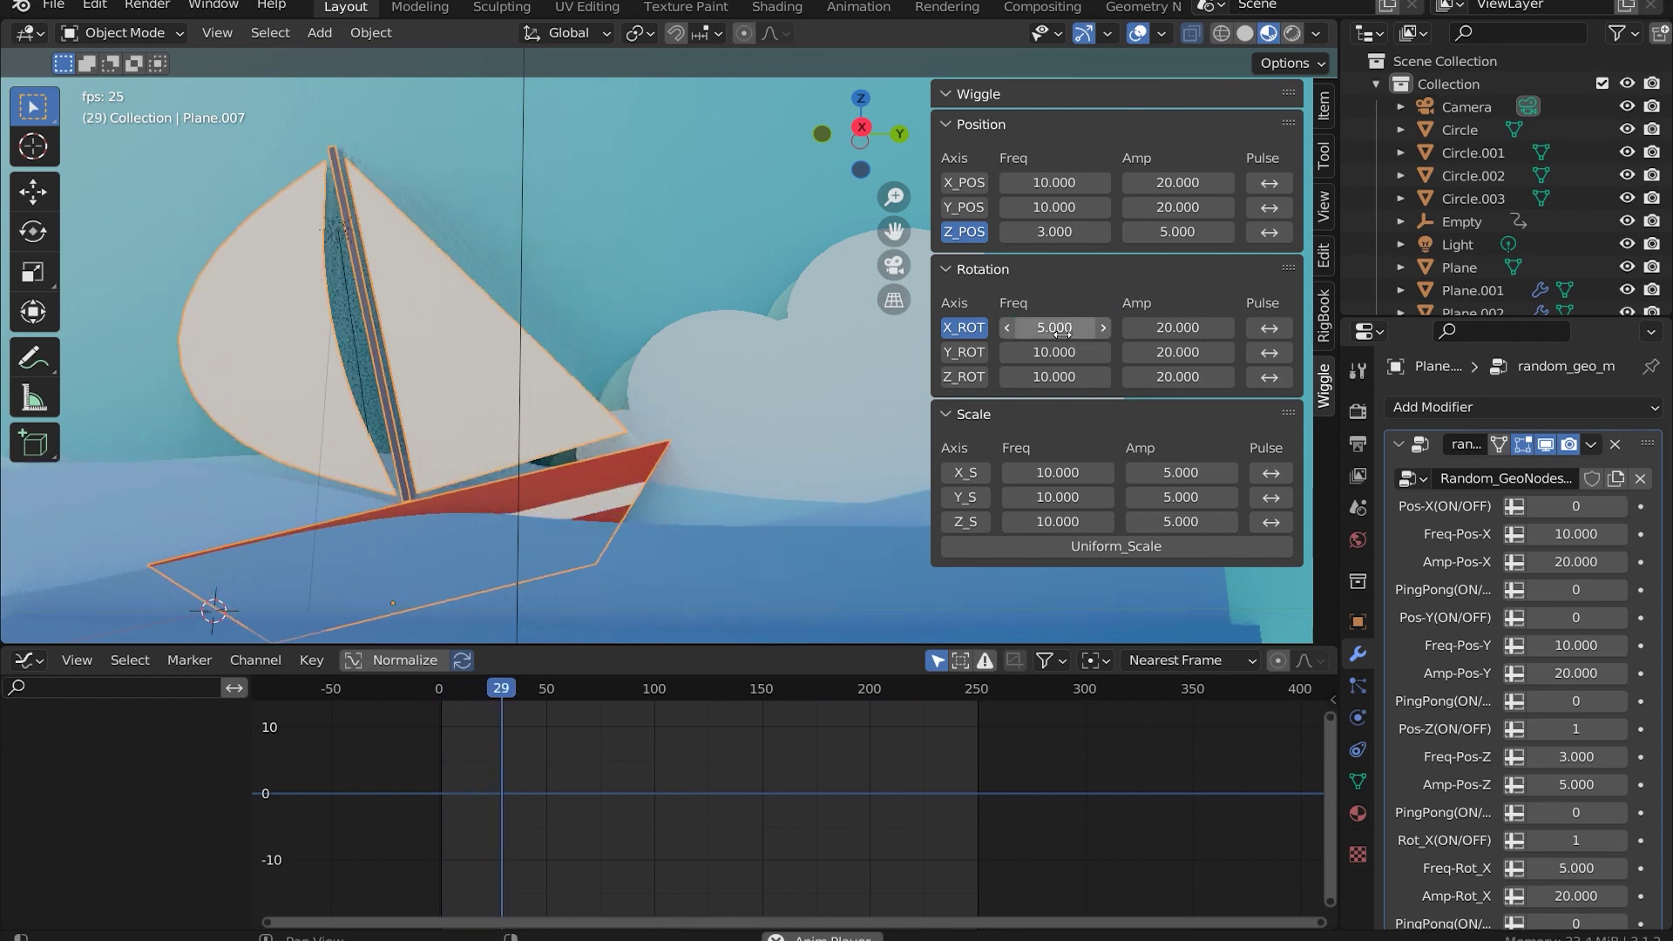
pyautogui.press('Return')
pyautogui.click(1168, 326)
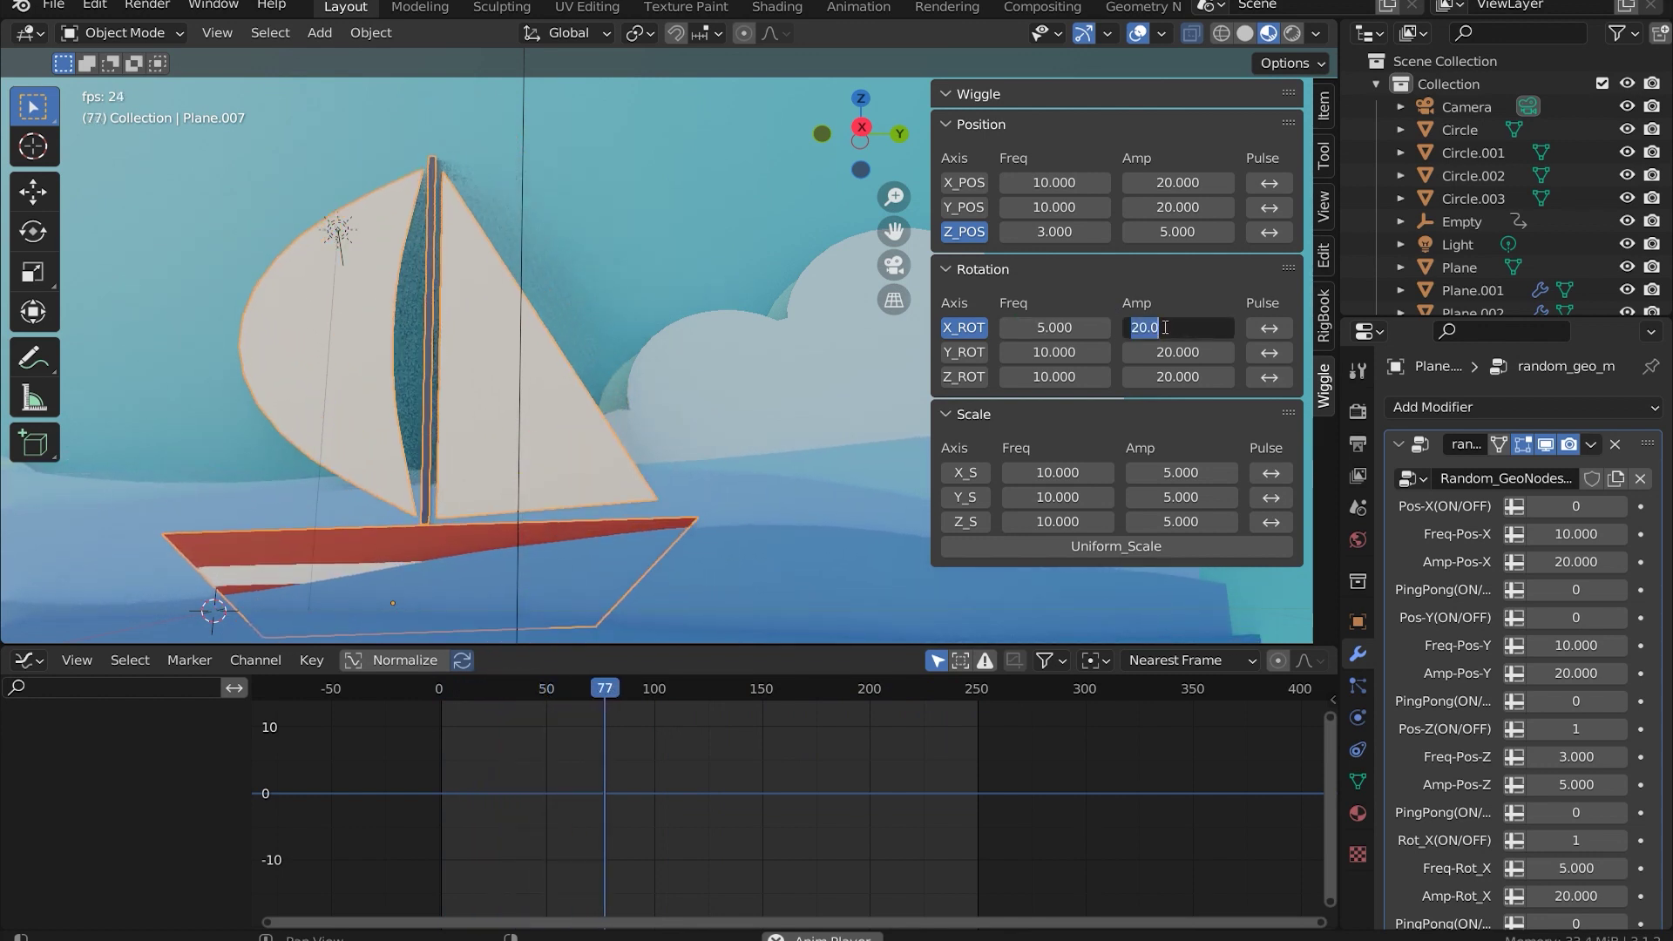
pyautogui.write('7')
pyautogui.press('Return')
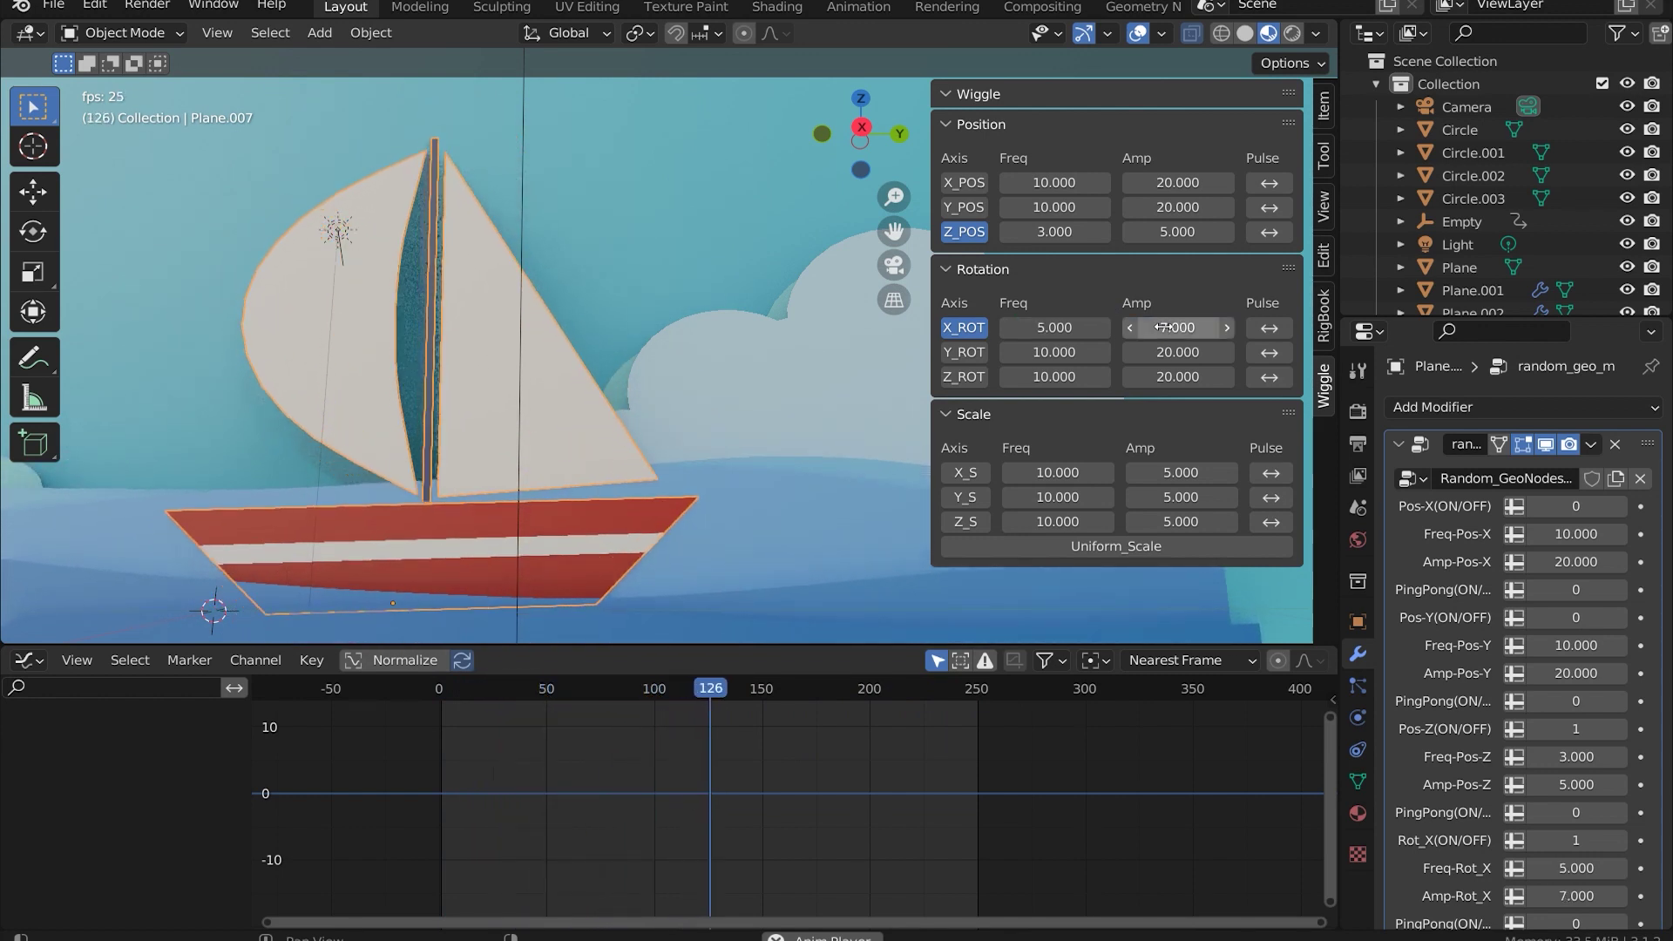
pyautogui.click(1139, 34)
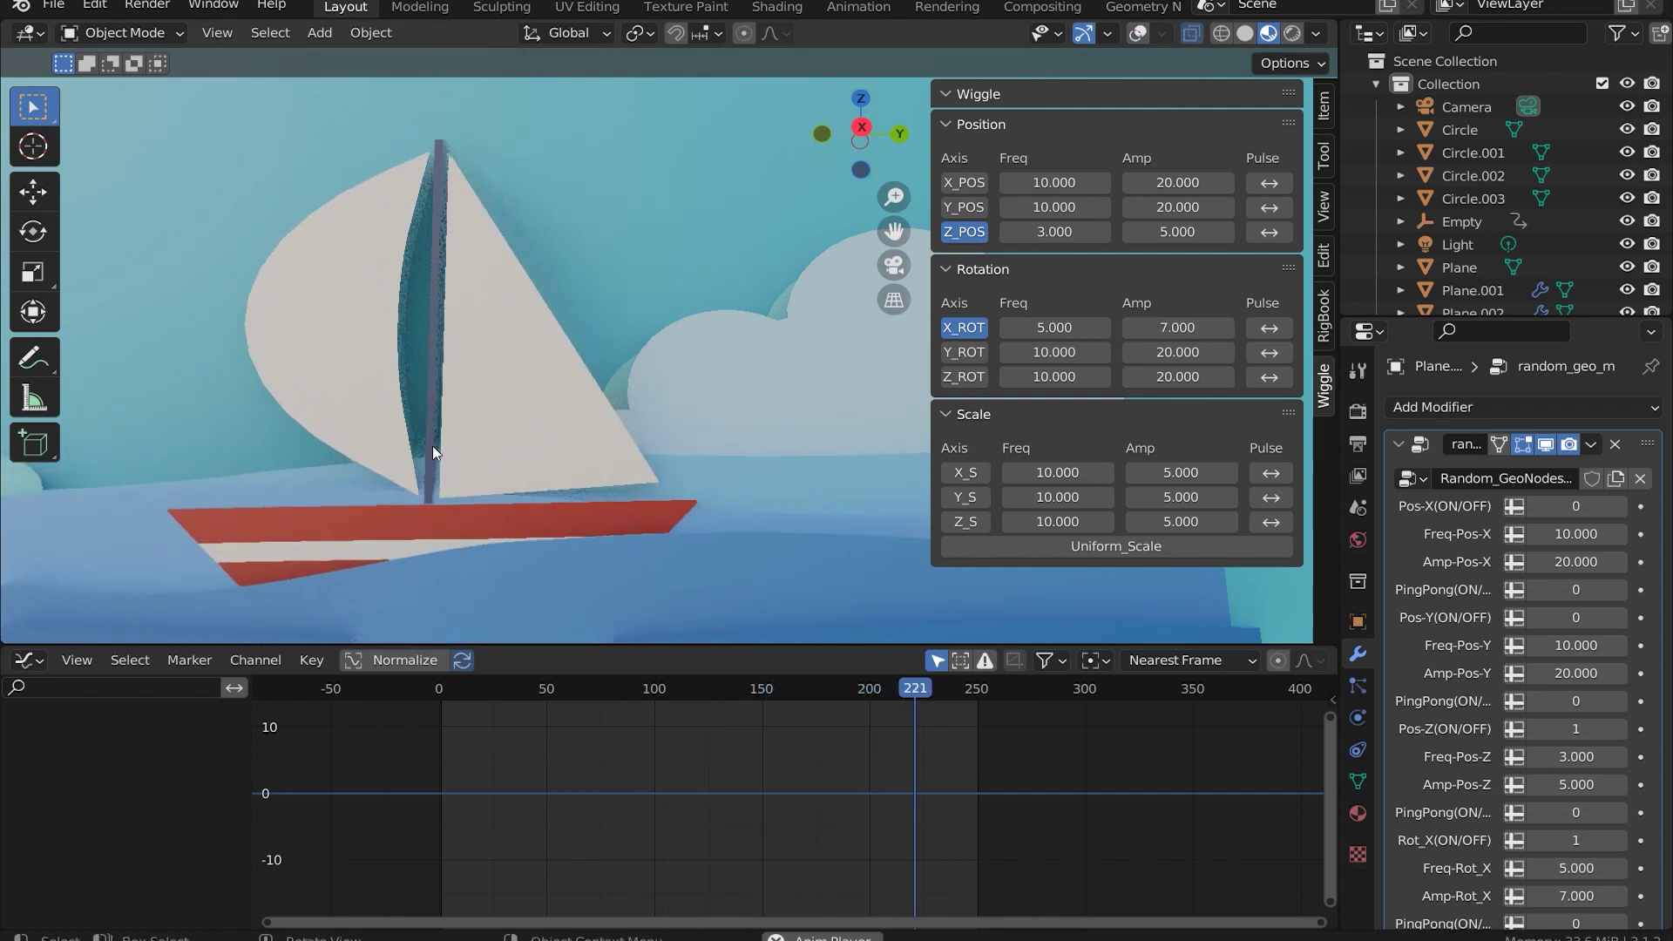